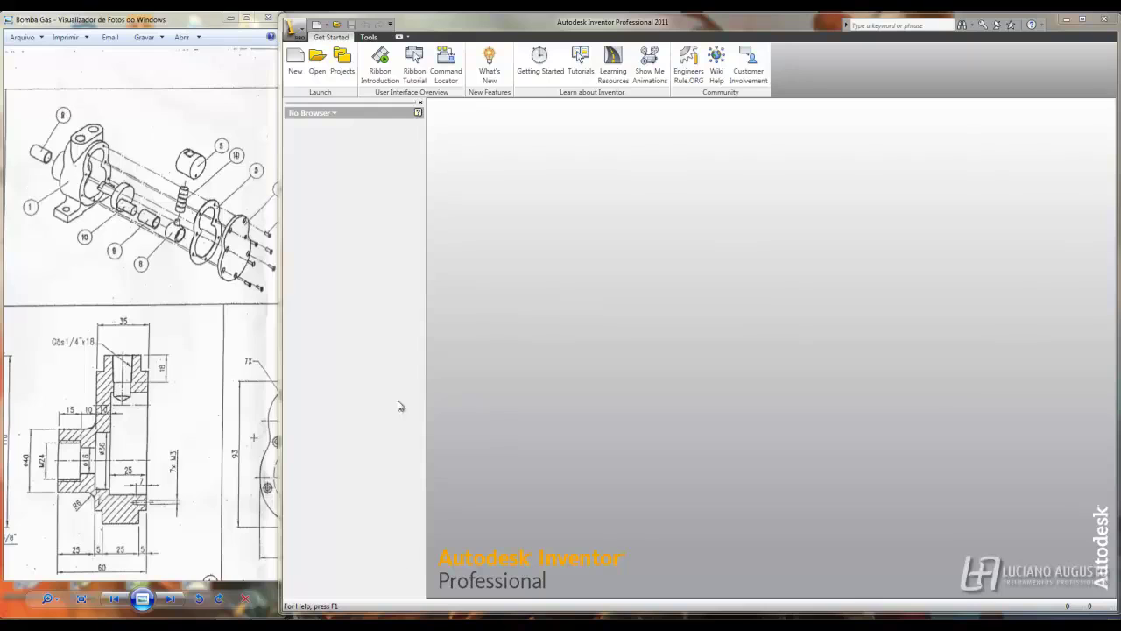
# Create a new presentation of the Bomba Montada pump assembly
pyautogui.click(328, 24)
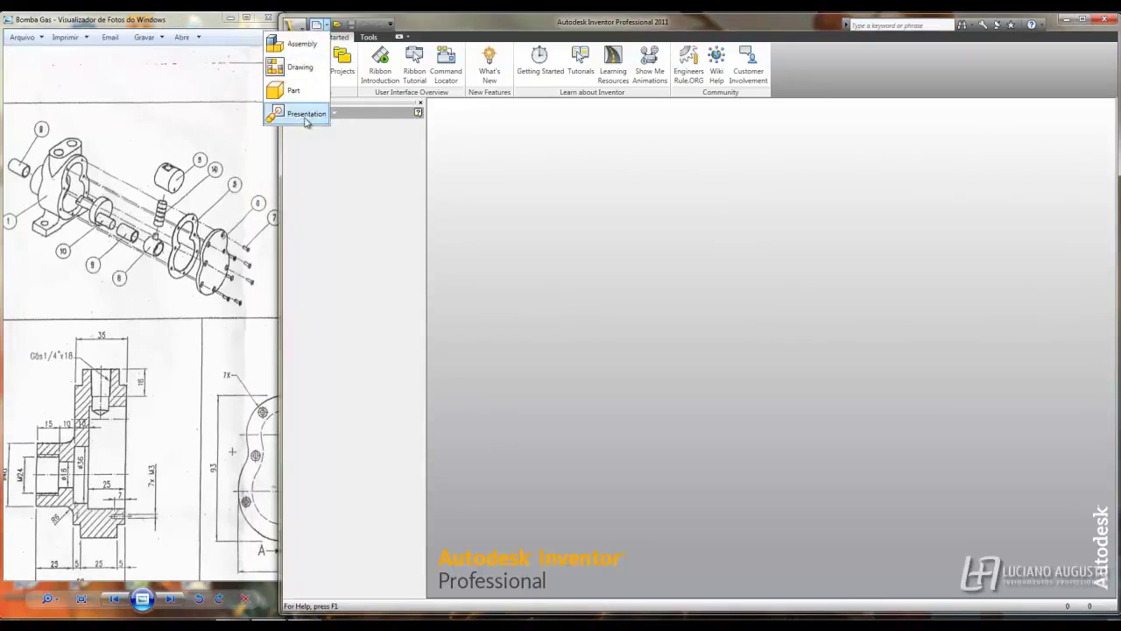
pyautogui.click(306, 114)
pyautogui.click(303, 60)
pyautogui.click(585, 145)
pyautogui.click(495, 139)
pyautogui.click(627, 283)
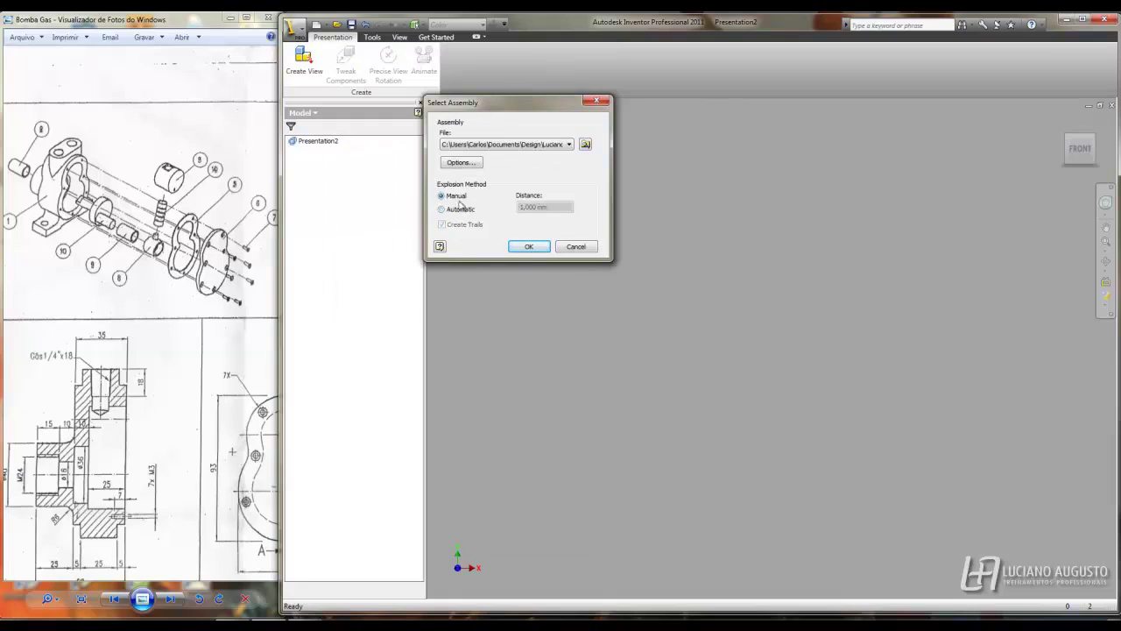
pyautogui.click(513, 248)
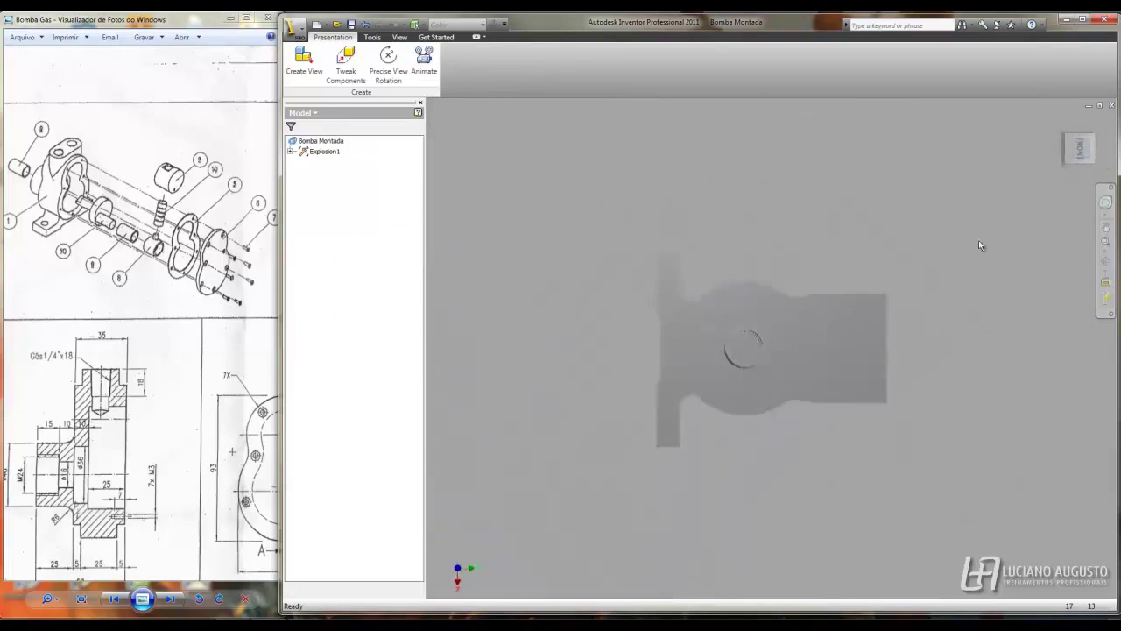
# Reset the pump to the ViewCube Home view and start Tweak Components
pyautogui.moveTo(1100, 151); pyautogui.dragTo(1068, 153)
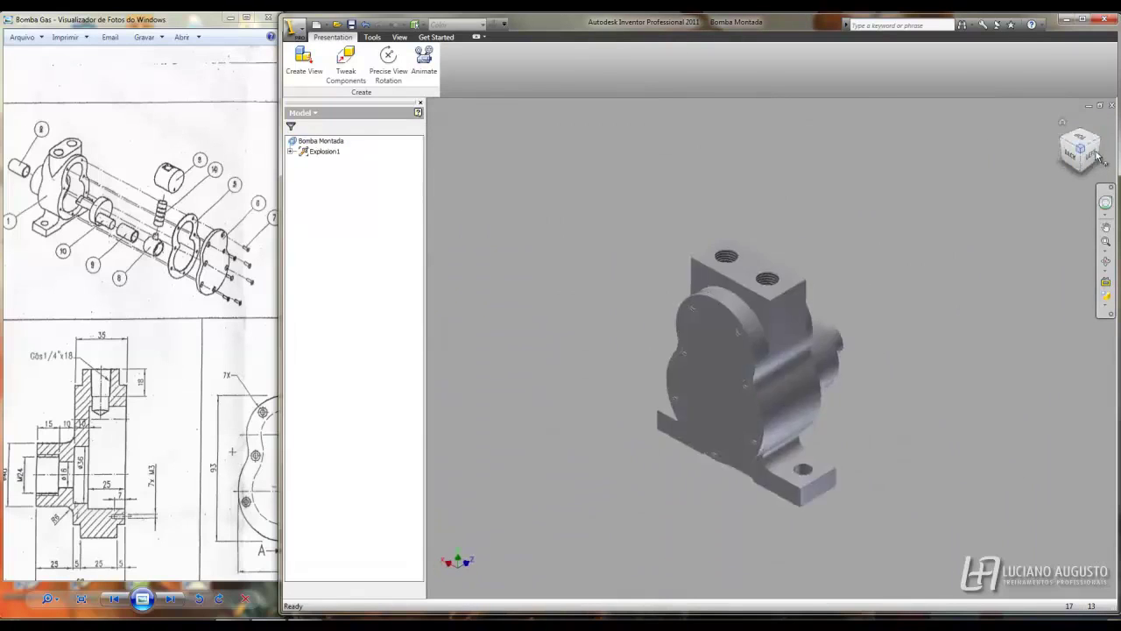
pyautogui.click(1062, 122)
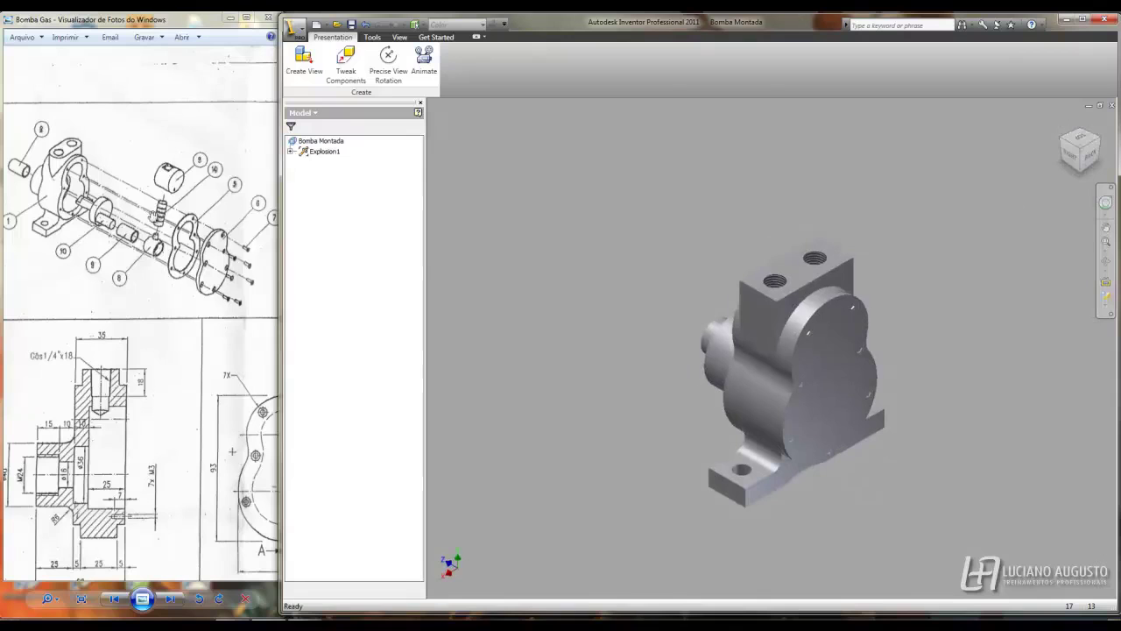
pyautogui.click(354, 69)
pyautogui.scroll(5, 668, 322)
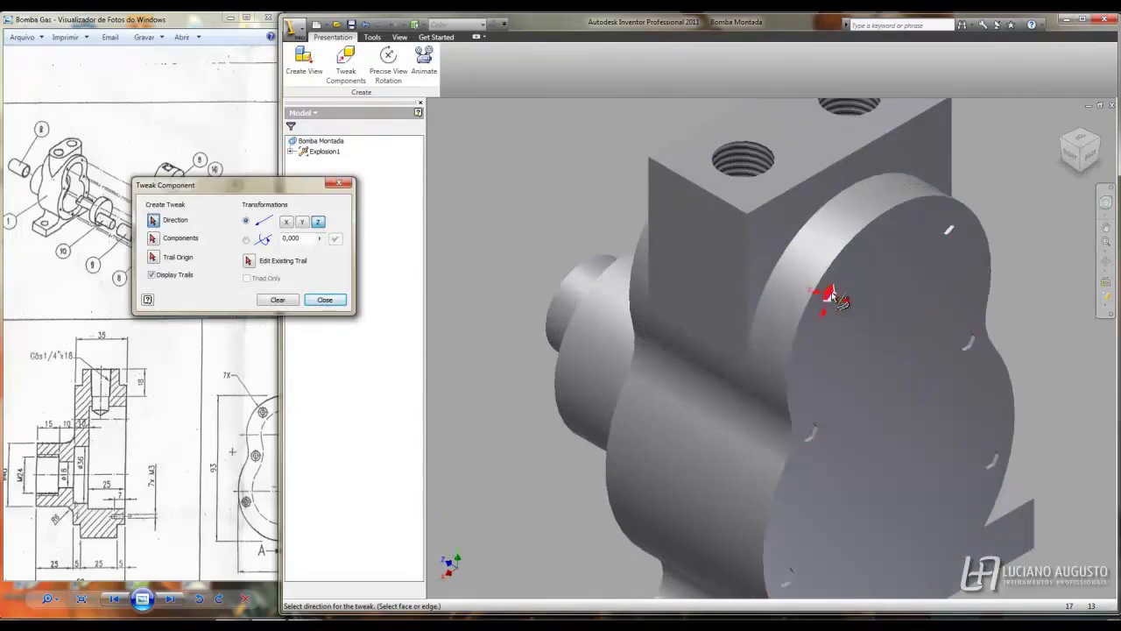
# Pull the cover bolts 250 out along the pump axis
pyautogui.click(823, 298)
pyautogui.scroll(-2, 815, 436)
pyautogui.scroll(-2, 849, 470)
pyautogui.scroll(-3, 849, 470)
pyautogui.click(301, 224)
pyautogui.scroll(-2, 806, 341)
pyautogui.scroll(-1, 806, 342)
pyautogui.scroll(10, 754, 307)
pyautogui.scroll(-5, 806, 325)
pyautogui.moveTo(802, 346); pyautogui.dragTo(1088, 575)
pyautogui.click(263, 249)
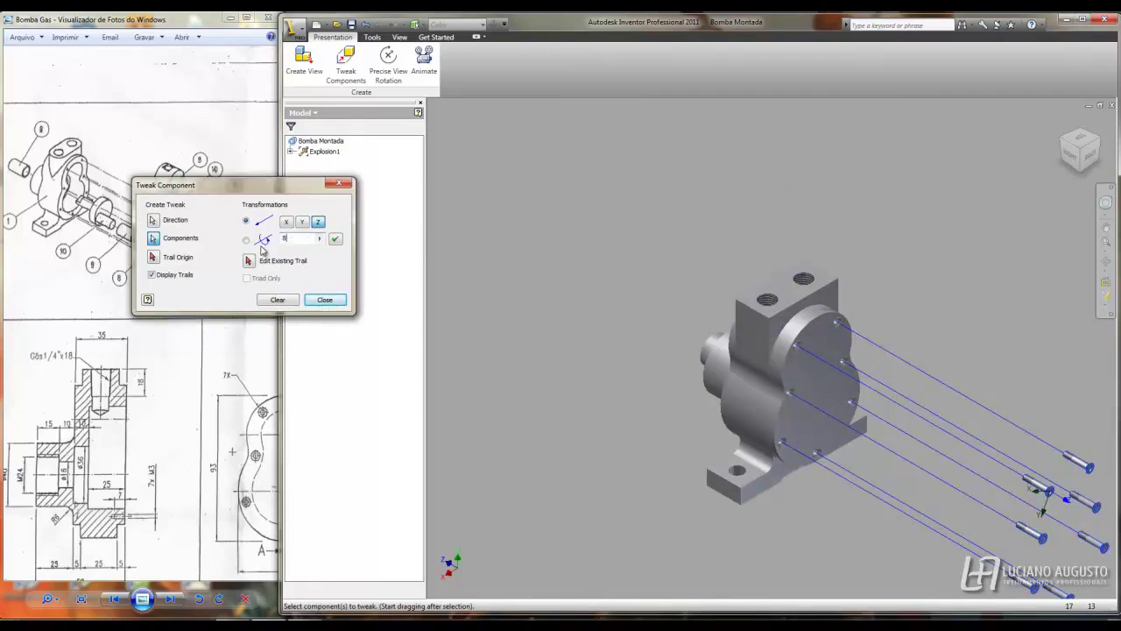
pyautogui.scroll(-2, 560, 254)
pyautogui.scroll(2, 561, 255)
pyautogui.scroll(-2, 561, 254)
pyautogui.press('Return')
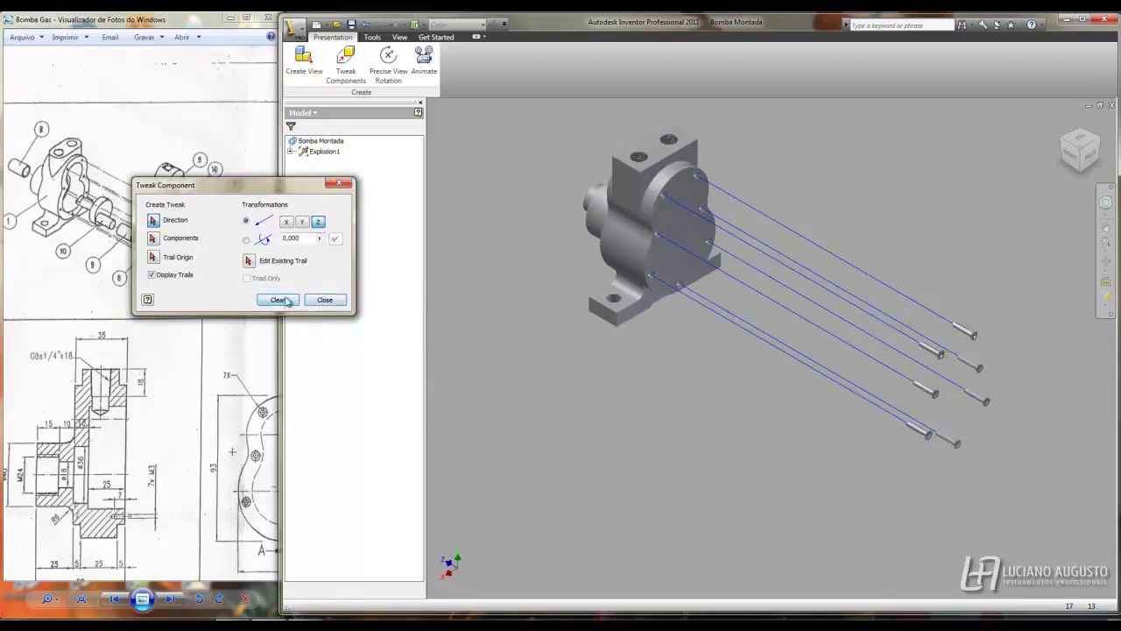
# Clear the selection and move the round cover plate out 220
pyautogui.click(278, 301)
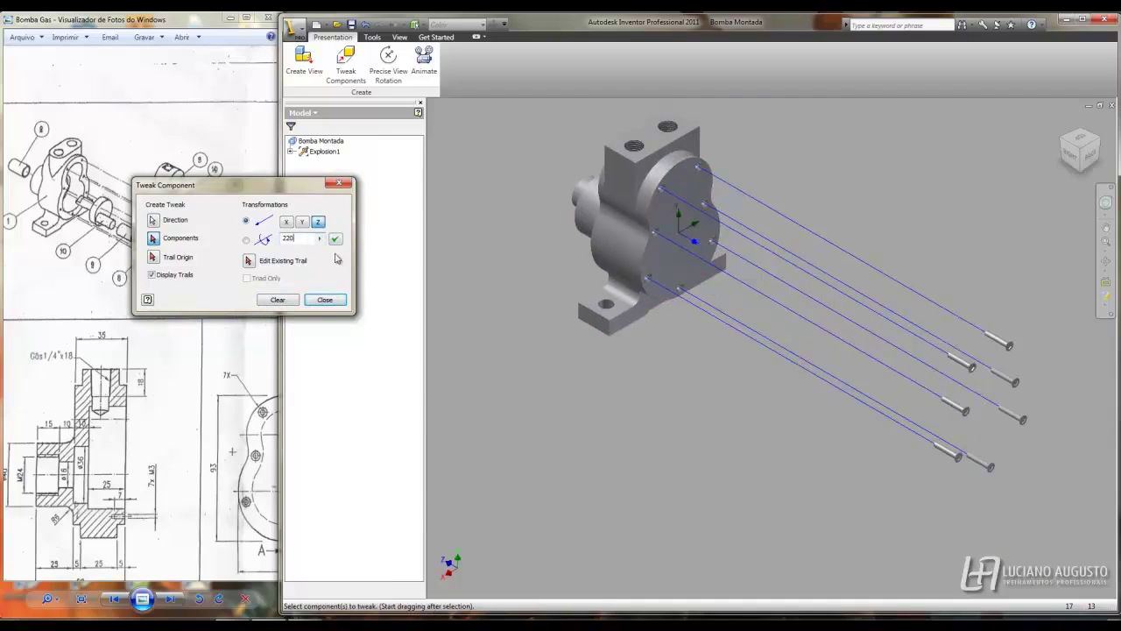
pyautogui.press('Return')
pyautogui.click(277, 299)
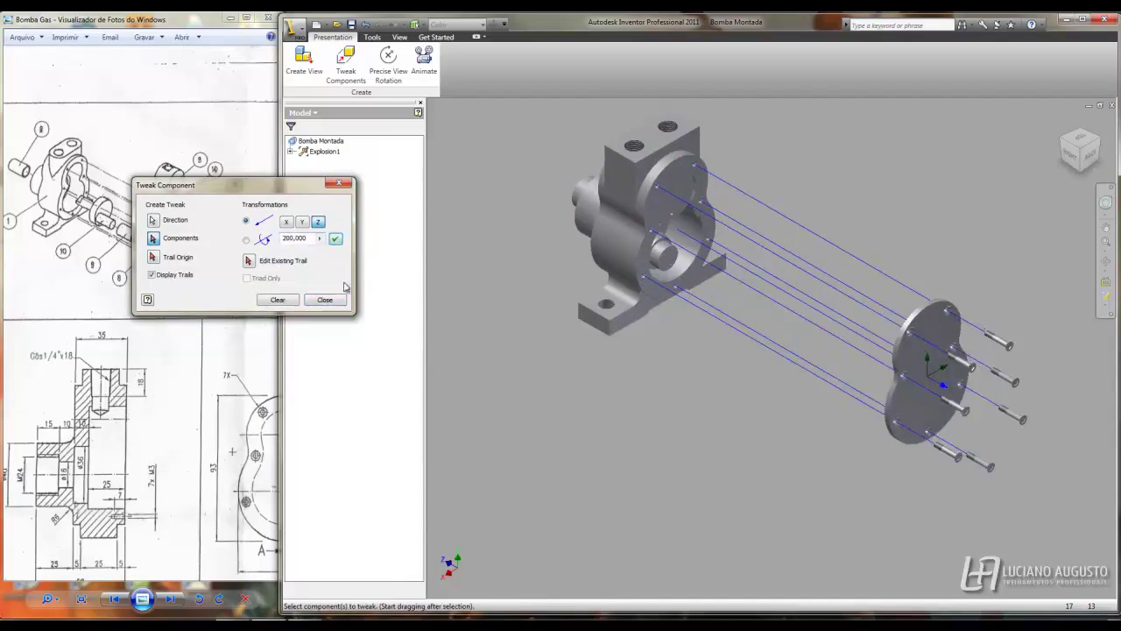
pyautogui.scroll(2, 574, 266)
pyautogui.moveTo(201, 185); pyautogui.dragTo(138, 335)
# Slide the gasket out 150 along the trails toward the cover plate
pyautogui.click(667, 209)
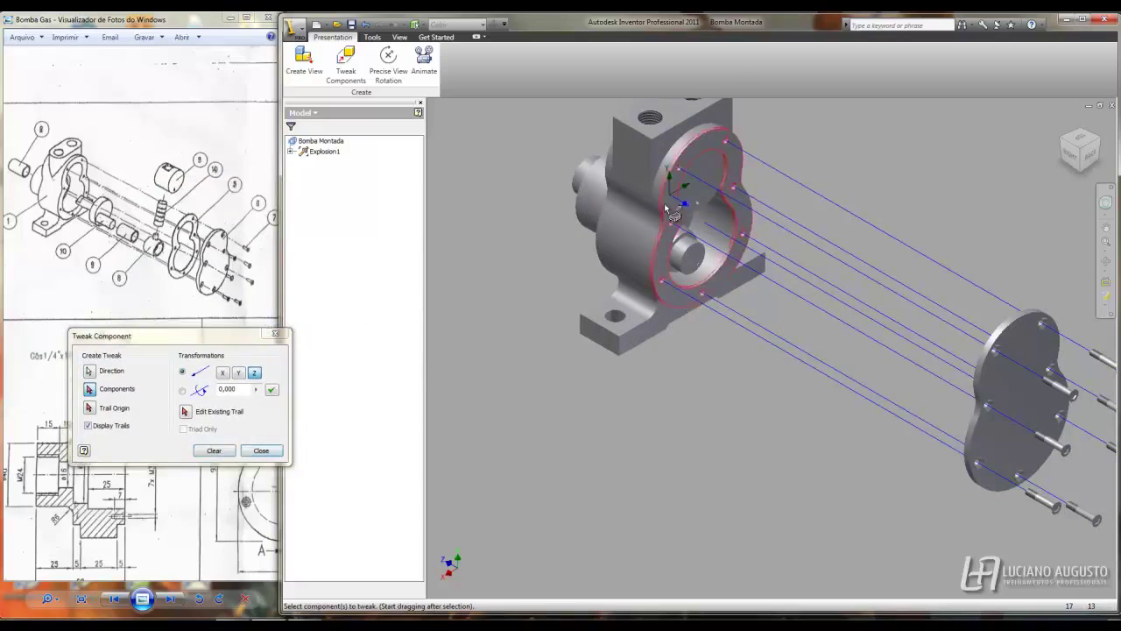
pyautogui.click(246, 388)
pyautogui.write('150,000')
pyautogui.click(272, 389)
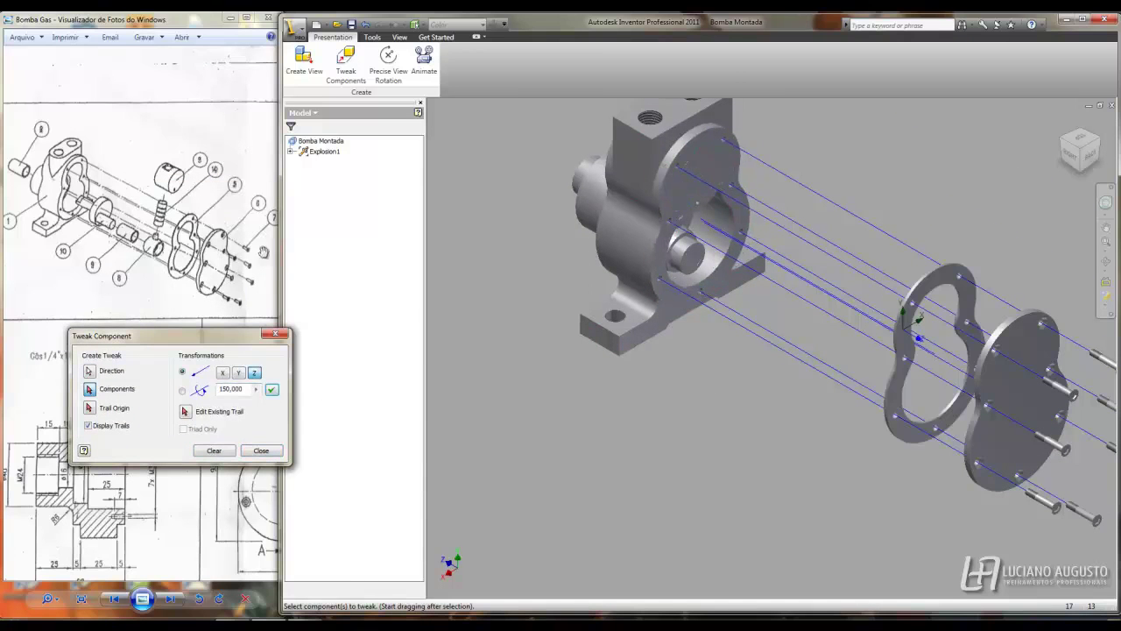
# Pull the inner gear part out 100 from the body, discarding a trial fitting tweak
pyautogui.keyDown('shift'); pyautogui.moveTo(616, 338); pyautogui.dragTo(708, 224, button='middle'); pyautogui.keyUp('shift')
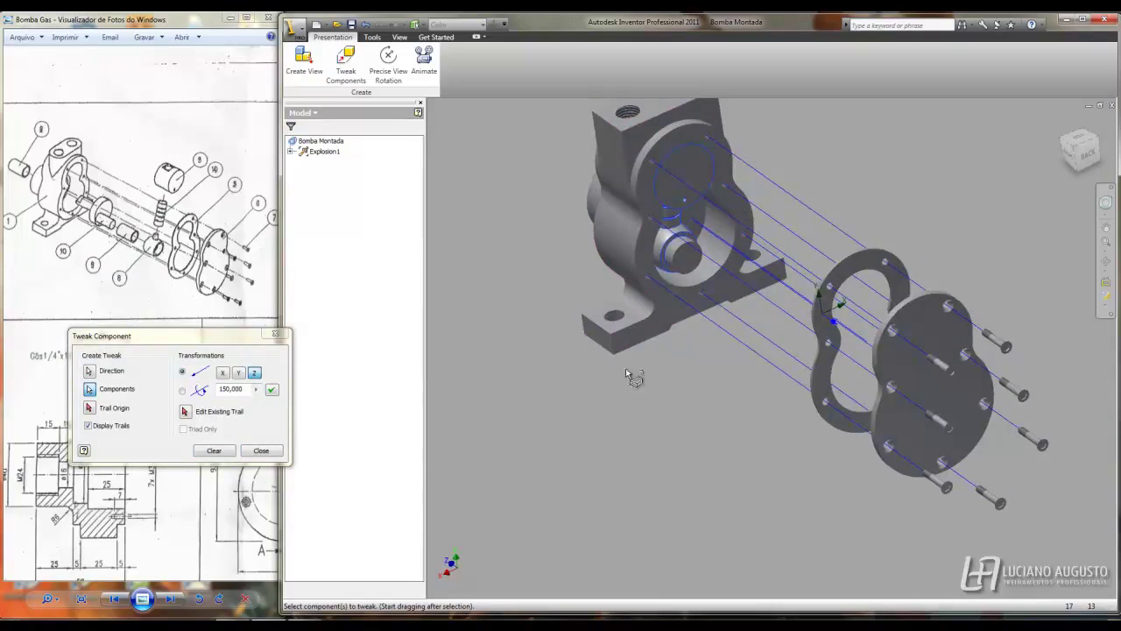
pyautogui.click(688, 184)
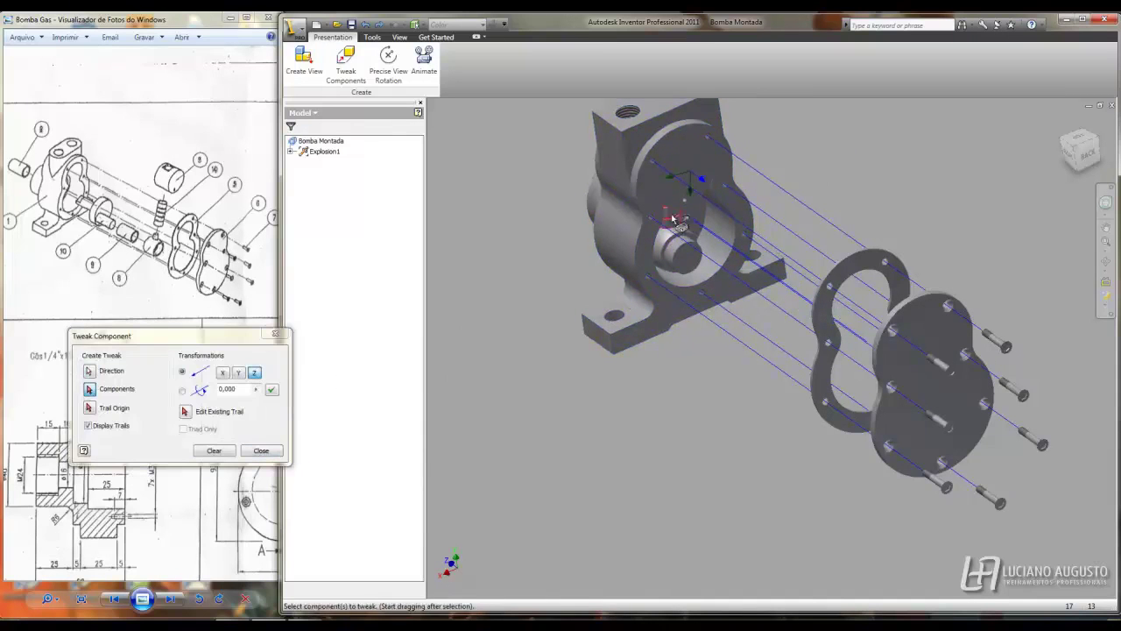
pyautogui.click(226, 389)
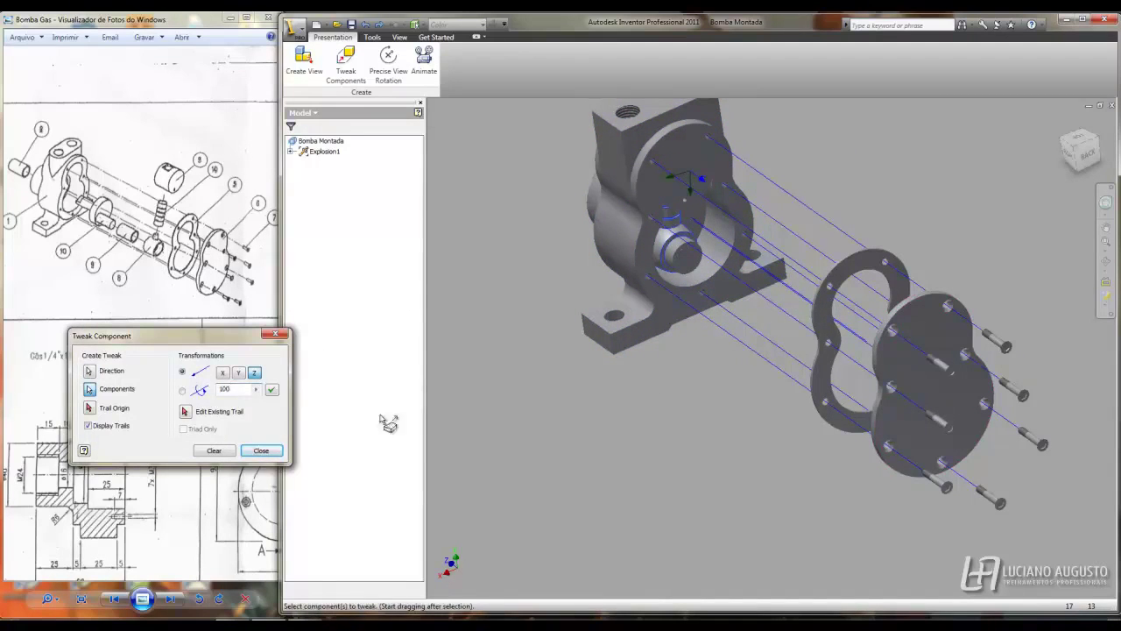
pyautogui.press('Return')
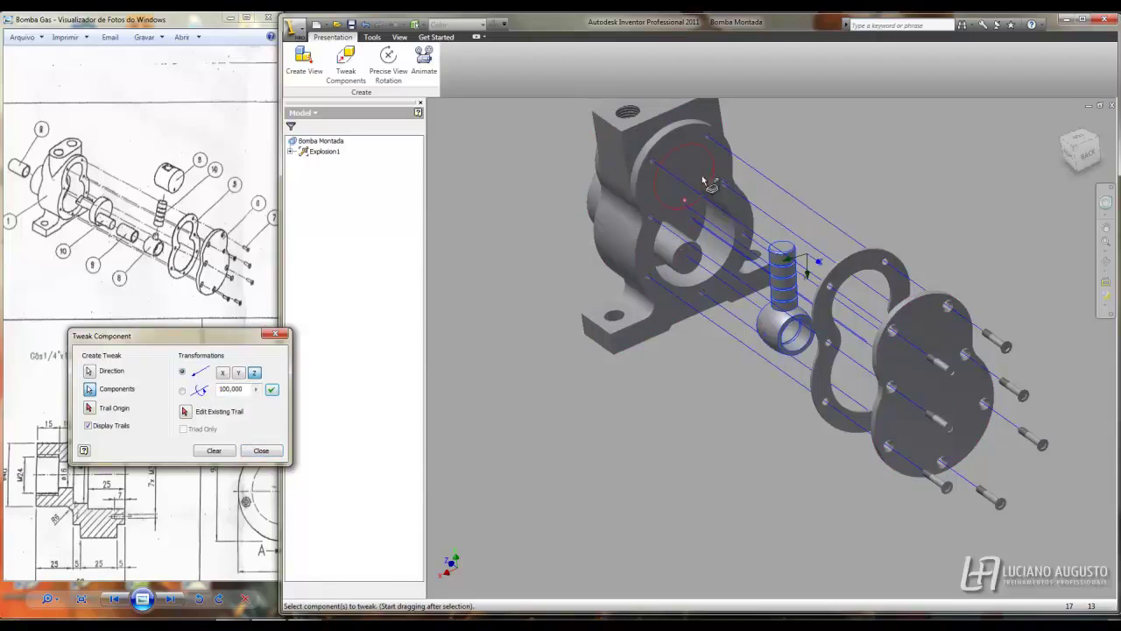
pyautogui.click(215, 451)
pyautogui.click(219, 453)
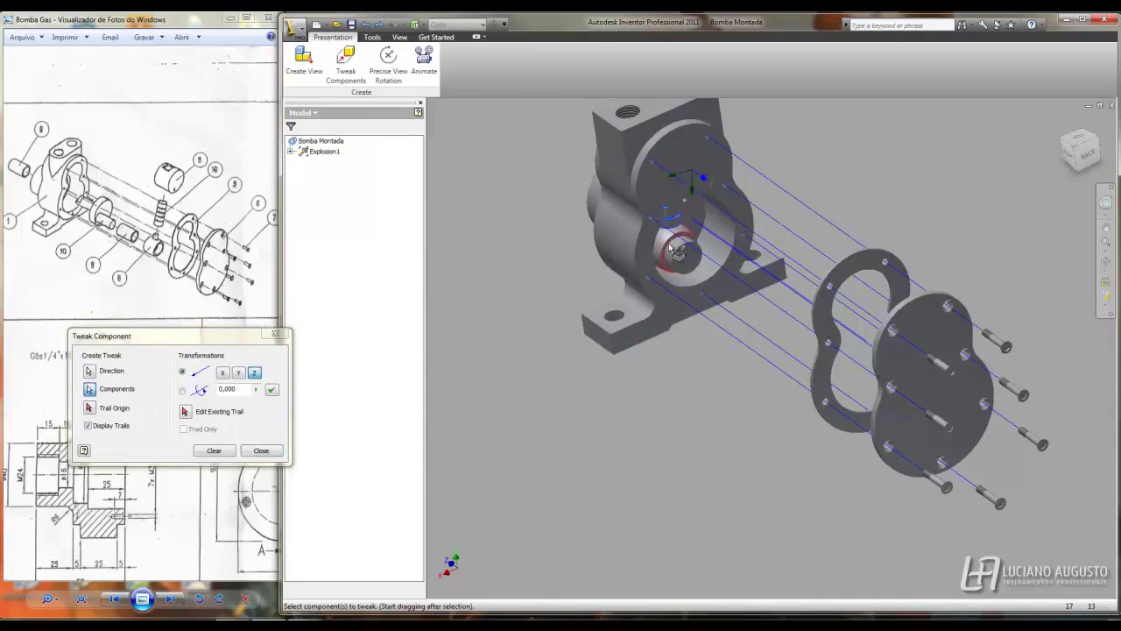
pyautogui.write('100')
pyautogui.click(273, 390)
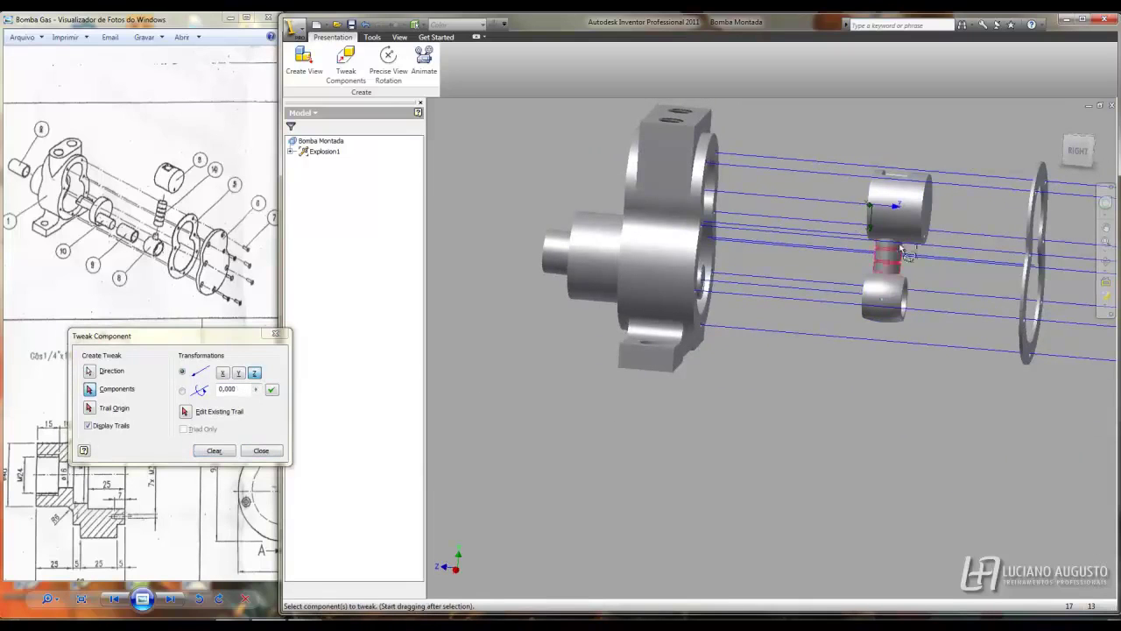
# Lift the valve cap and spring along Y with -100 and -80 moves
pyautogui.click(237, 373)
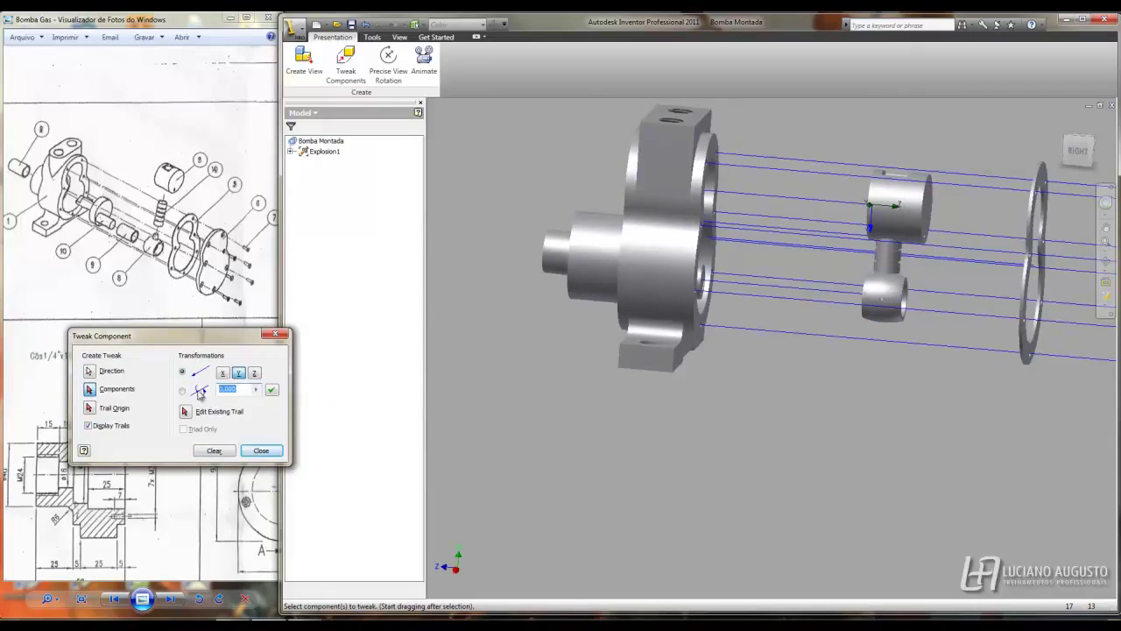
pyautogui.write('50')
pyautogui.press('Return')
pyautogui.click(272, 389)
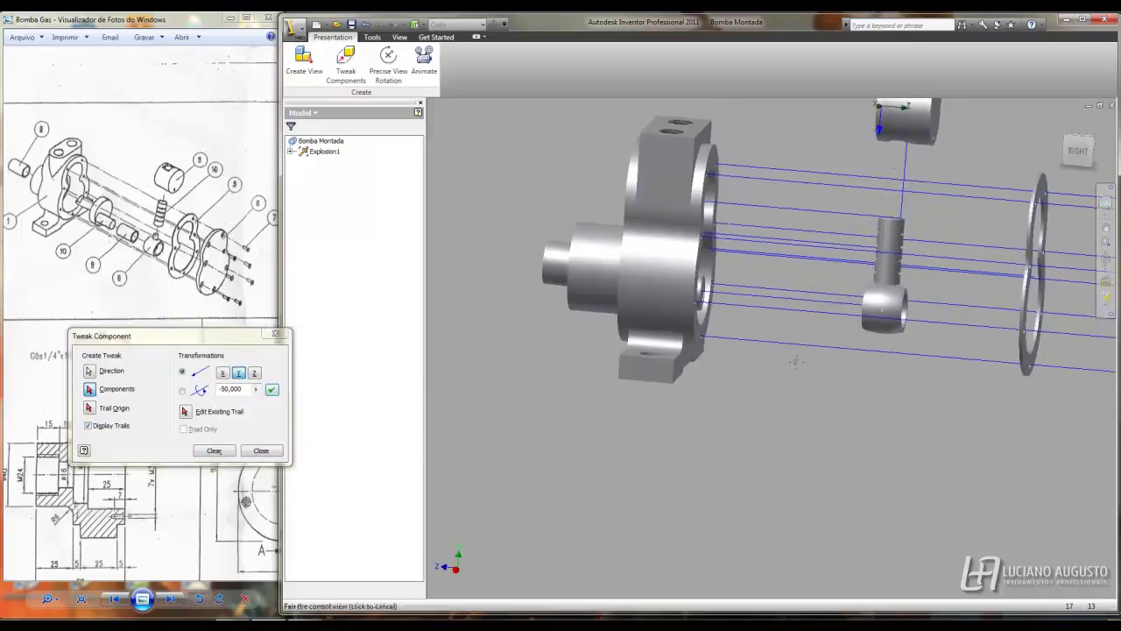
pyautogui.click(272, 389)
pyautogui.press('Return')
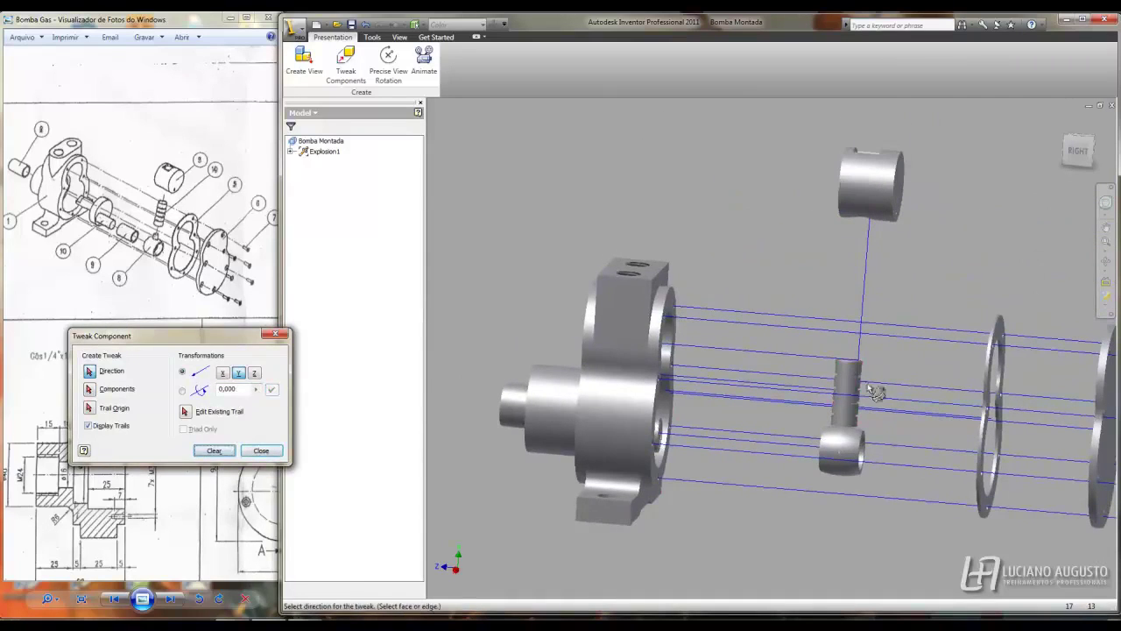
pyautogui.press('F6')
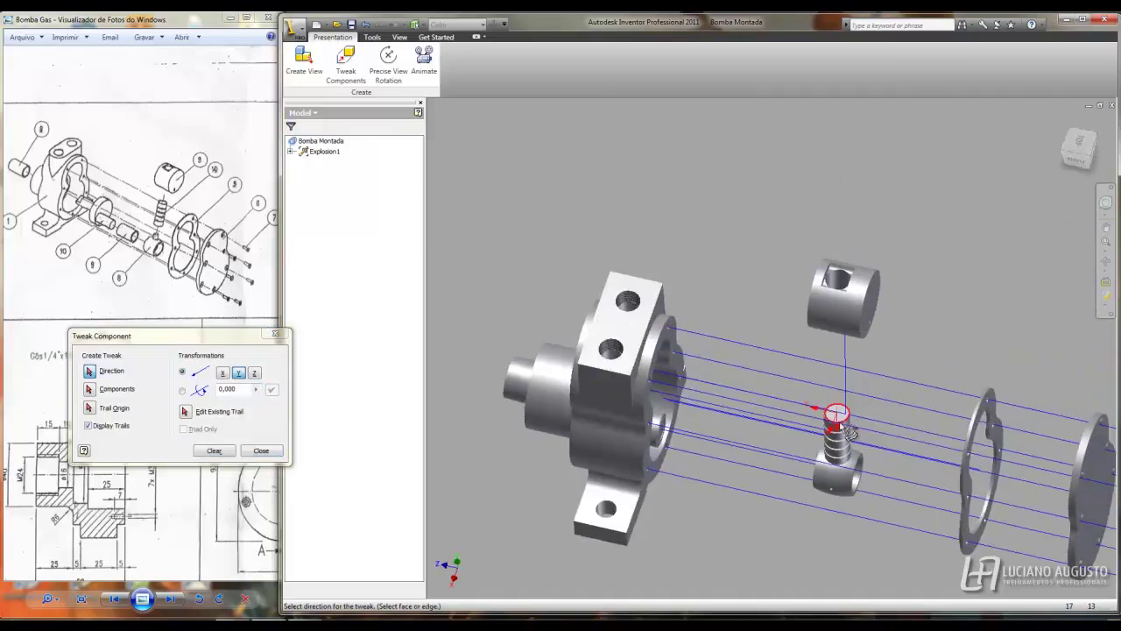
pyautogui.click(248, 402)
pyautogui.press('Return')
pyautogui.press('F5')
pyautogui.press('F5')
# Move the shaft -50 along the Z axis
pyautogui.click(652, 398)
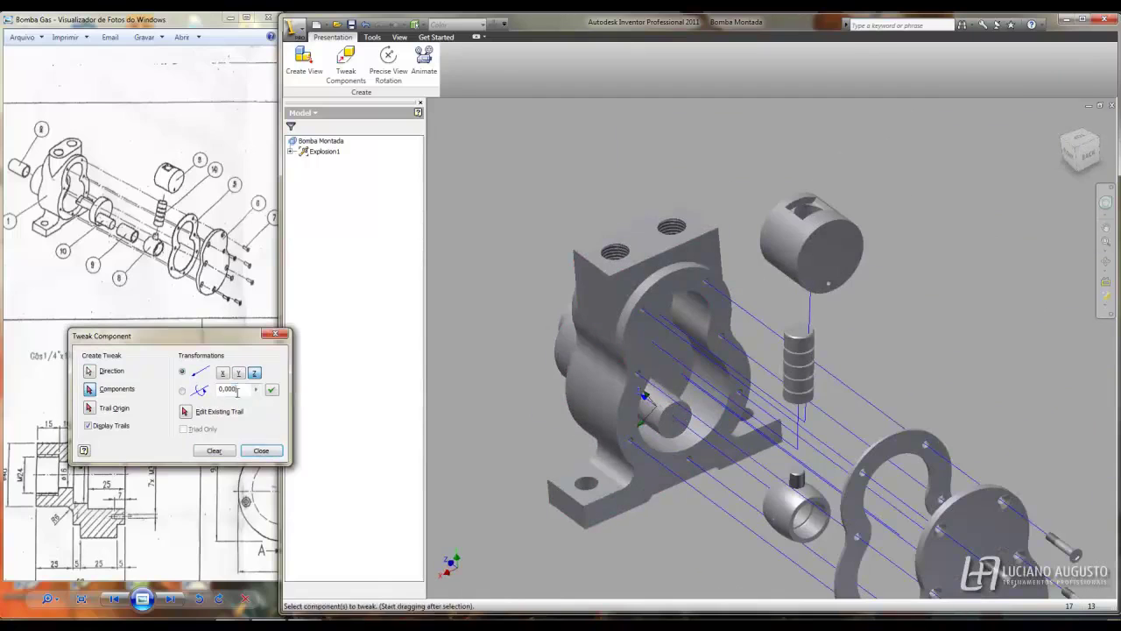
pyautogui.write('50')
pyautogui.click(272, 390)
pyautogui.write('-')
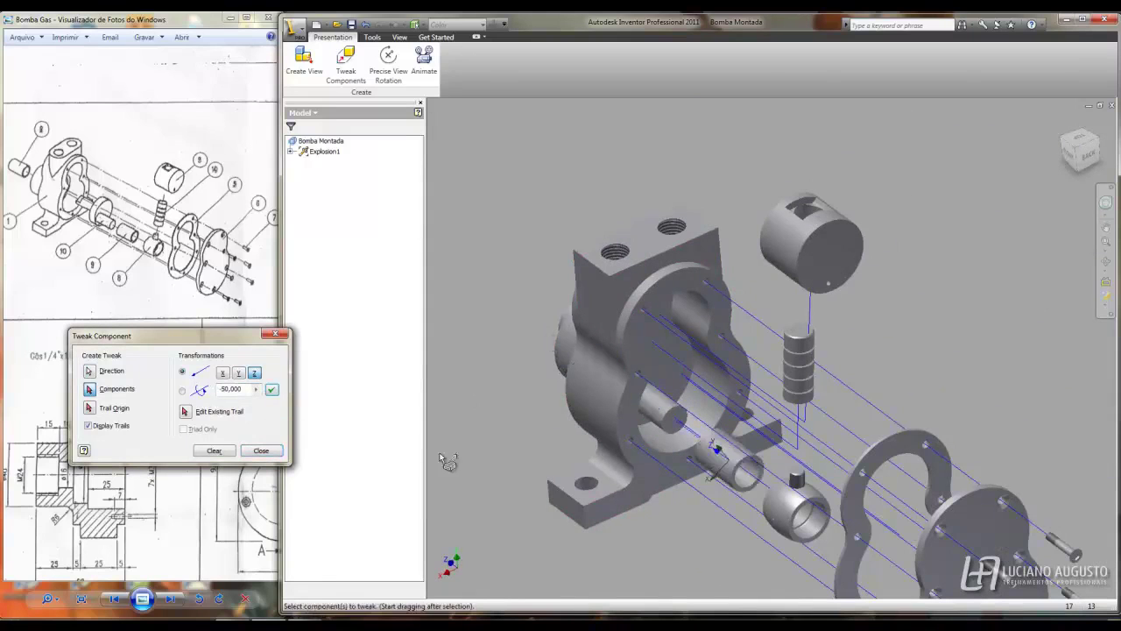
pyautogui.keyDown('shift'); pyautogui.moveTo(456, 447); pyautogui.dragTo(597, 419, button='middle'); pyautogui.keyUp('shift')
pyautogui.scroll(5, 597, 418)
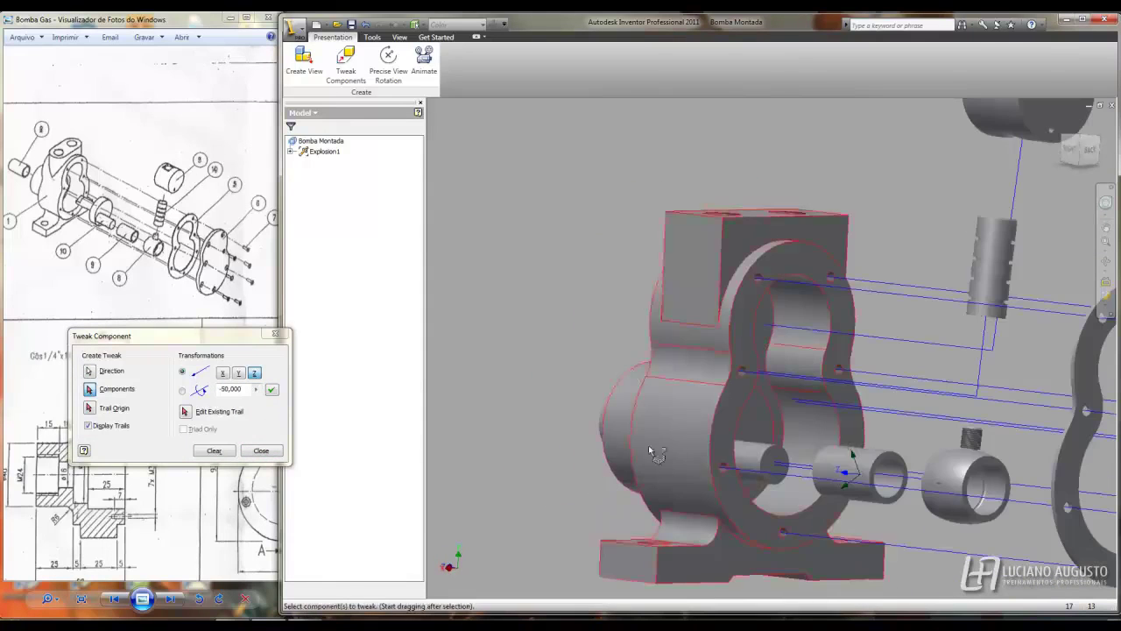
# Apply a first 100 move to the pump housing along its trail
pyautogui.press('Escape')
pyautogui.scroll(-5, 555, 445)
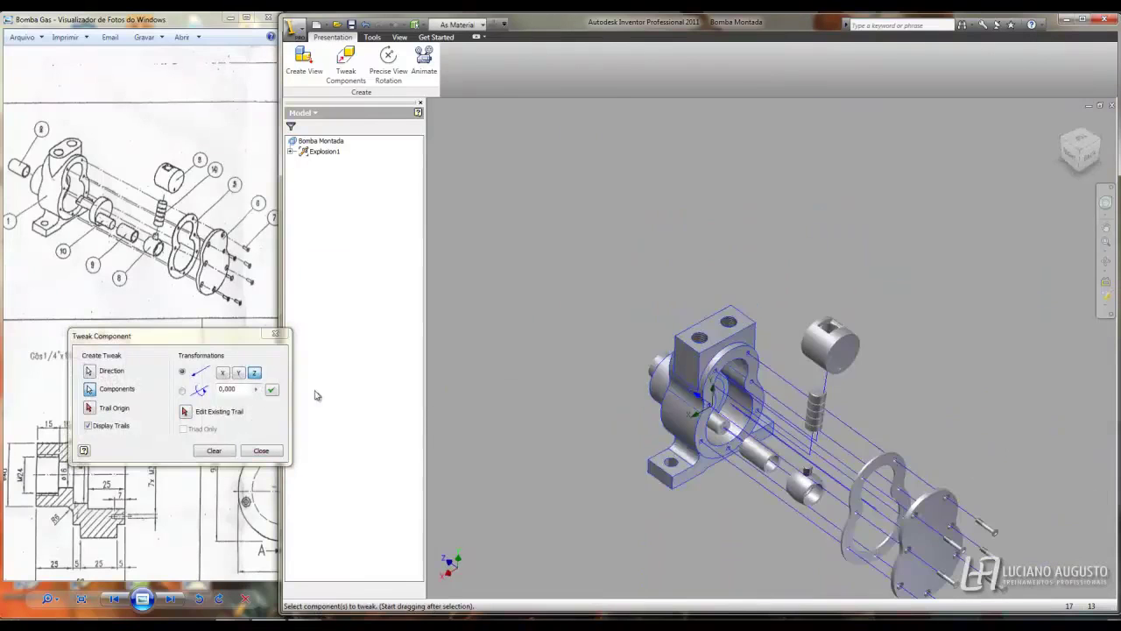
pyautogui.click(230, 389)
pyautogui.write('5')
pyautogui.scroll(3, 592, 408)
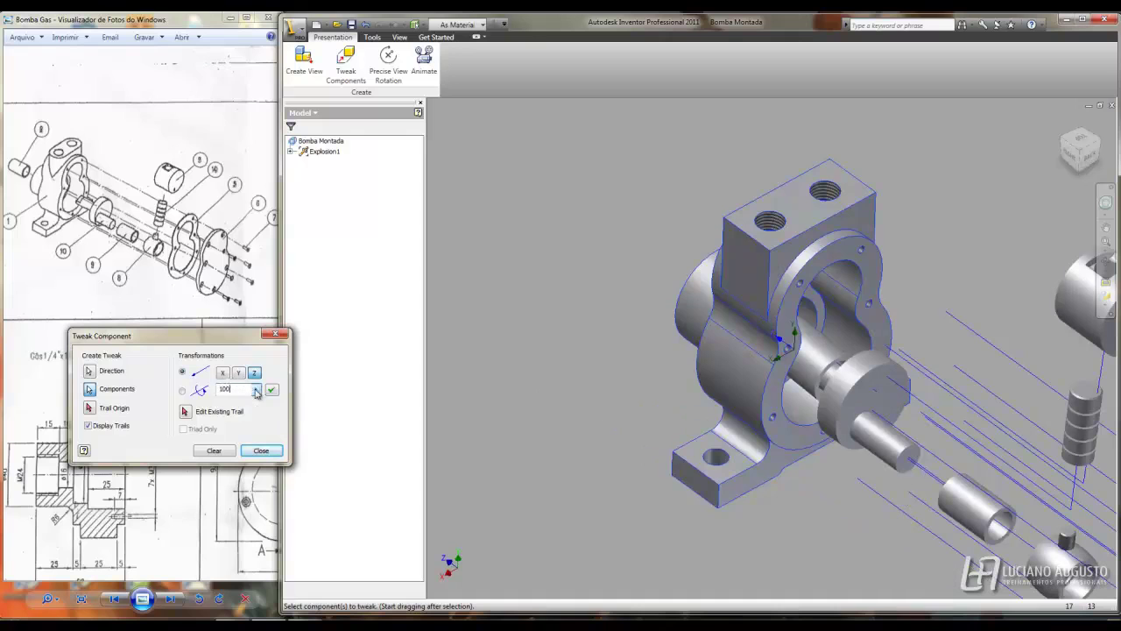
pyautogui.click(272, 389)
# Push the housing 150 along its trail so it clears the shaft
pyautogui.doubleClick(230, 389)
pyautogui.write('150')
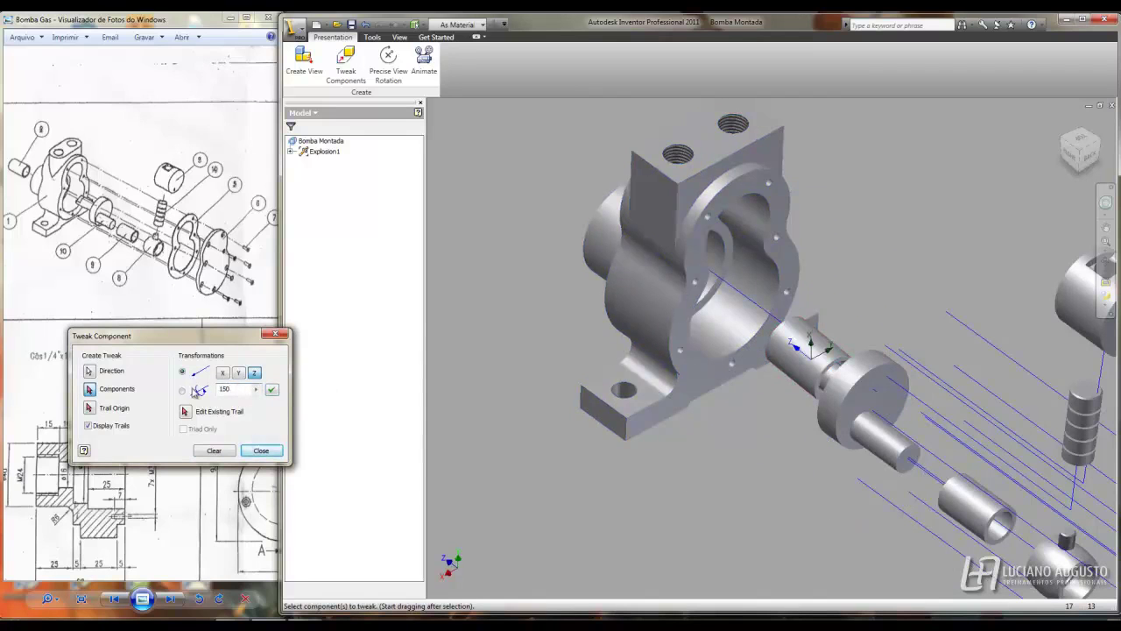
pyautogui.click(271, 389)
pyautogui.scroll(-3, 619, 455)
pyautogui.keyDown('shift'); pyautogui.moveTo(618, 454); pyautogui.dragTo(629, 431, button='middle'); pyautogui.keyUp('shift')
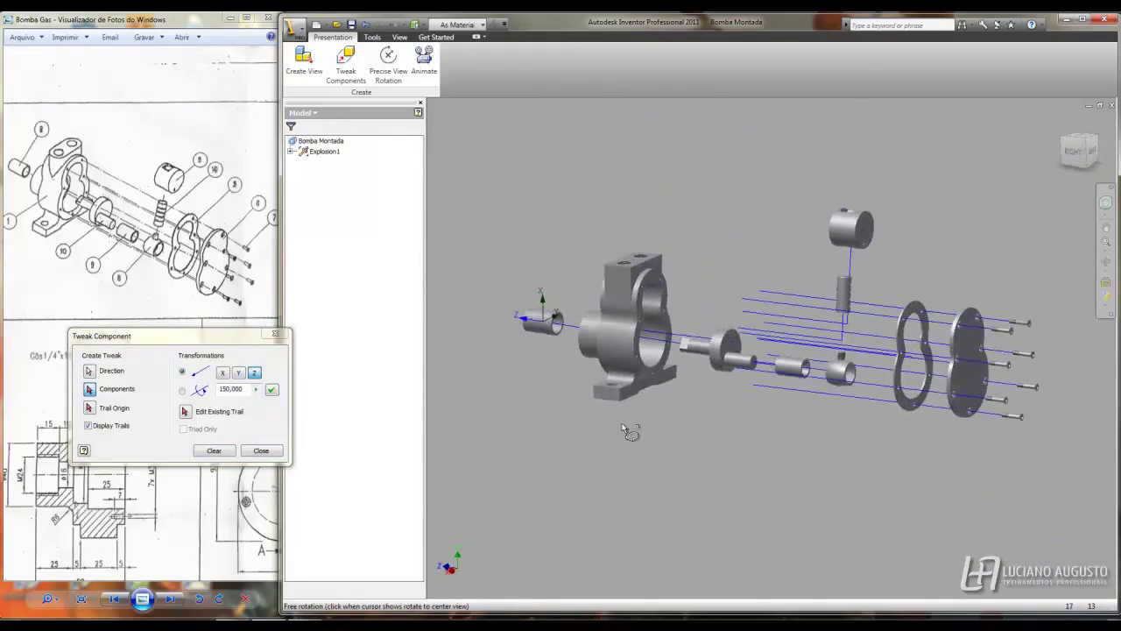
pyautogui.click(261, 450)
pyautogui.press('F6')
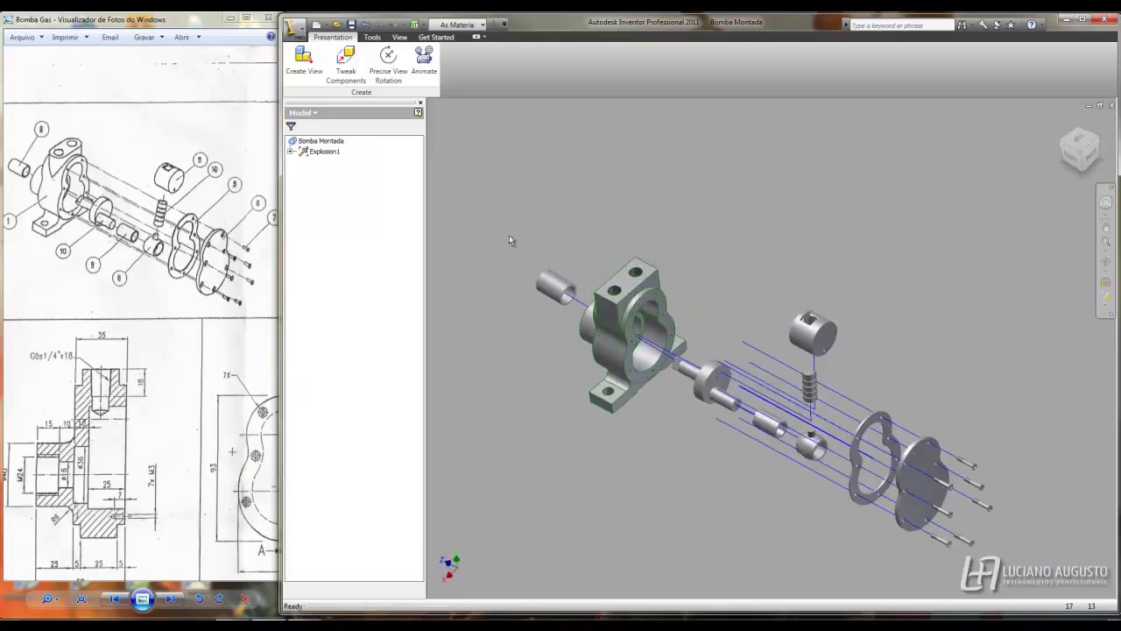
pyautogui.click(346, 61)
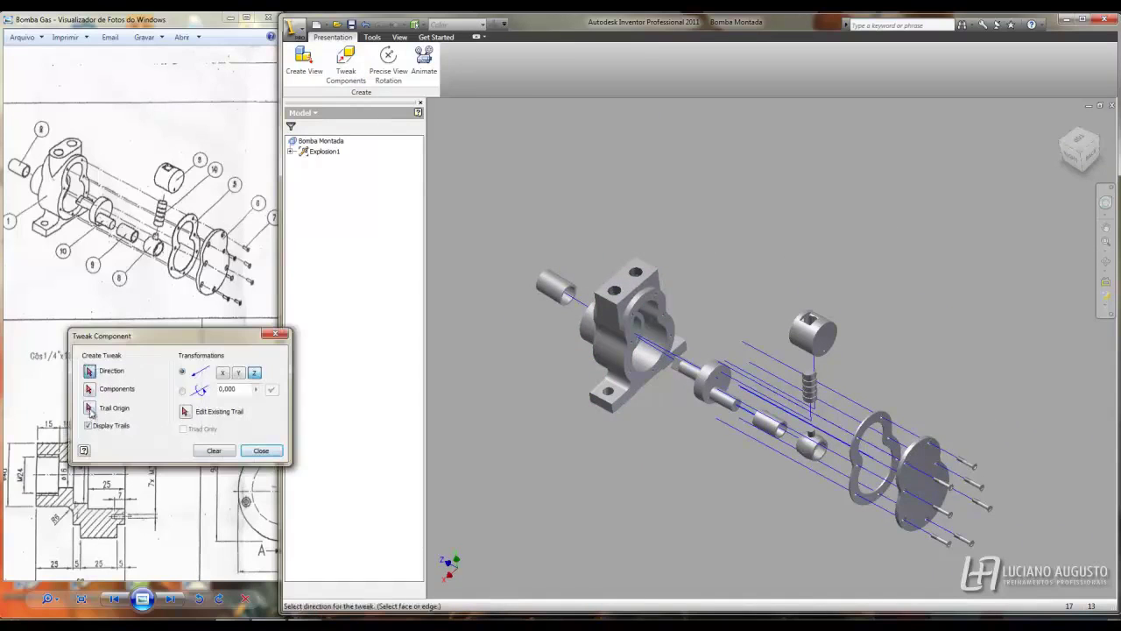
# Add a 100 tweak with its trail origin on the pump housing
pyautogui.click(564, 299)
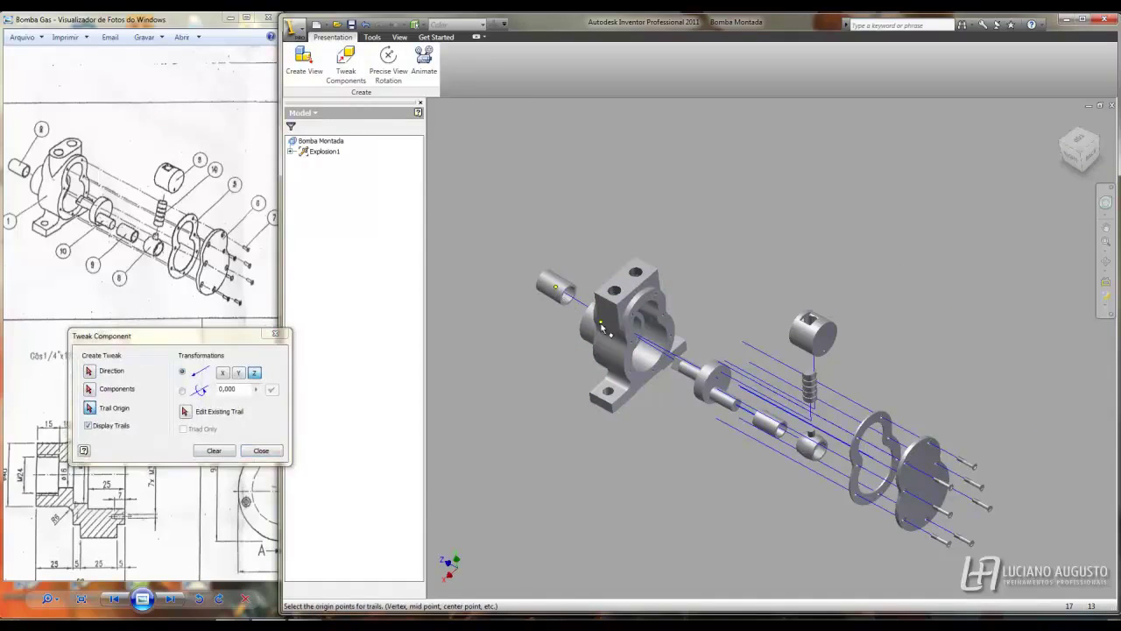
pyautogui.click(261, 450)
pyautogui.click(346, 61)
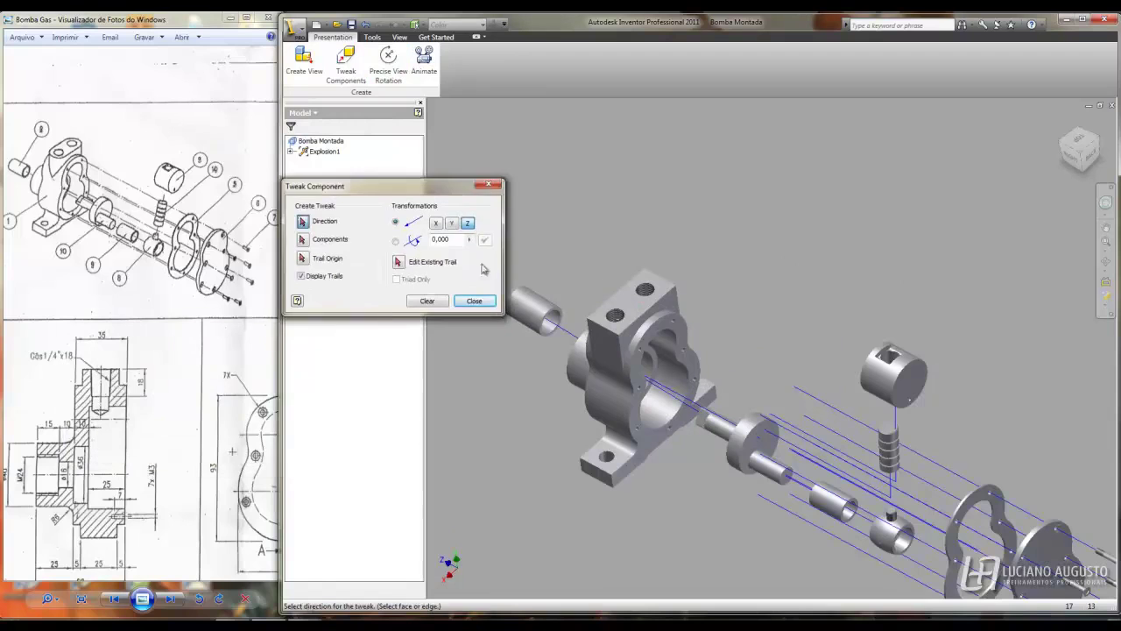
pyautogui.press('F6')
pyautogui.click(399, 262)
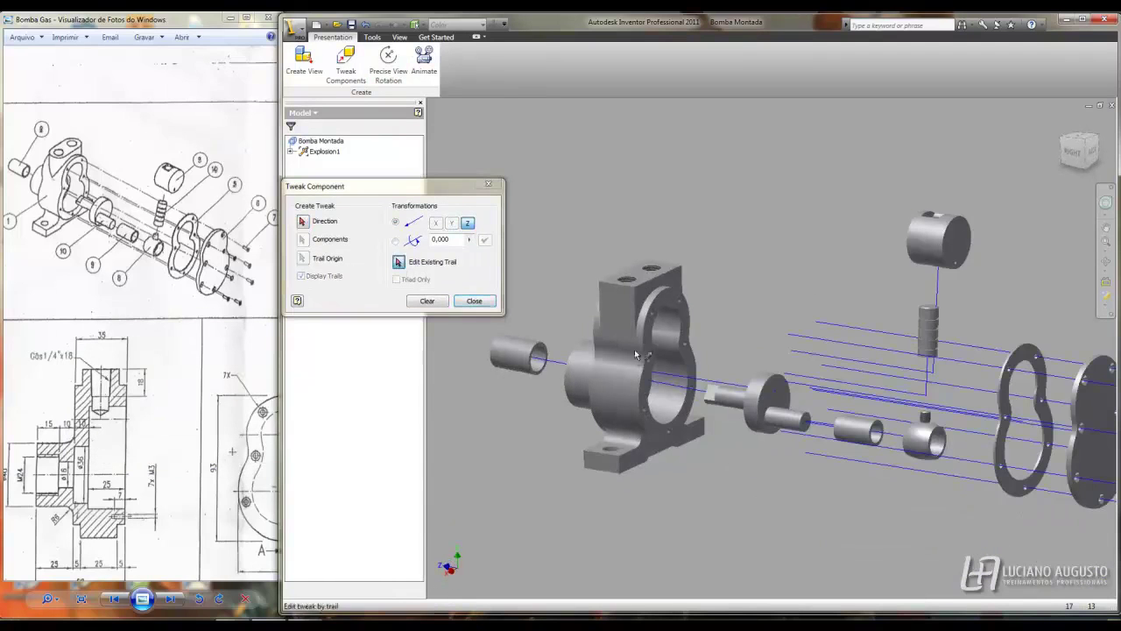
pyautogui.click(467, 302)
pyautogui.click(347, 61)
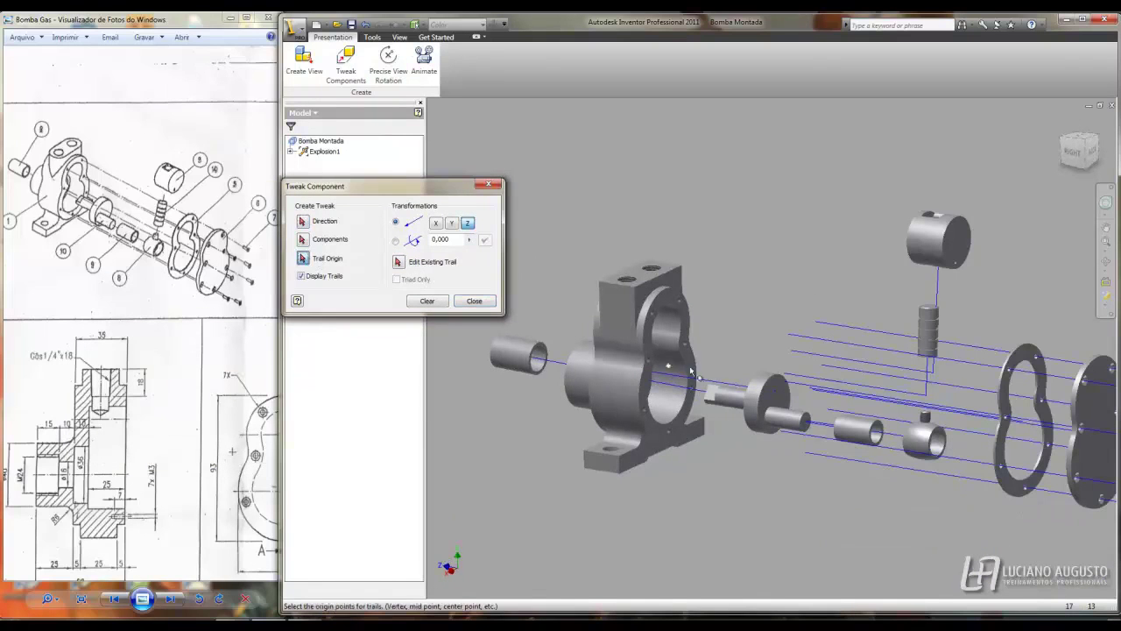
pyautogui.click(634, 368)
pyautogui.write('100')
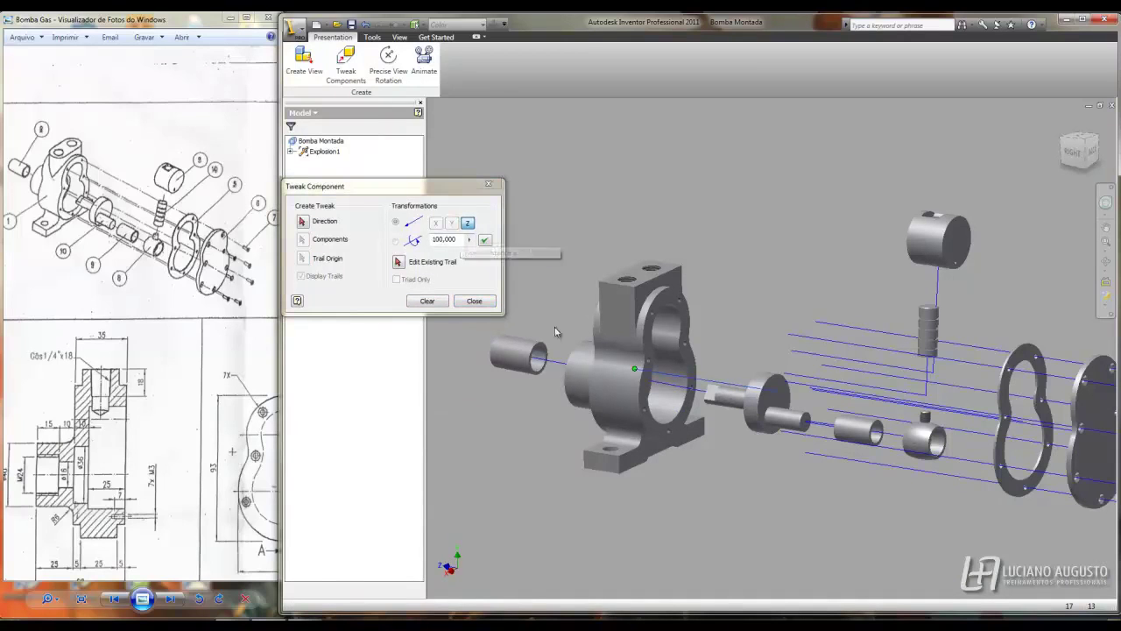
pyautogui.click(485, 239)
pyautogui.click(474, 301)
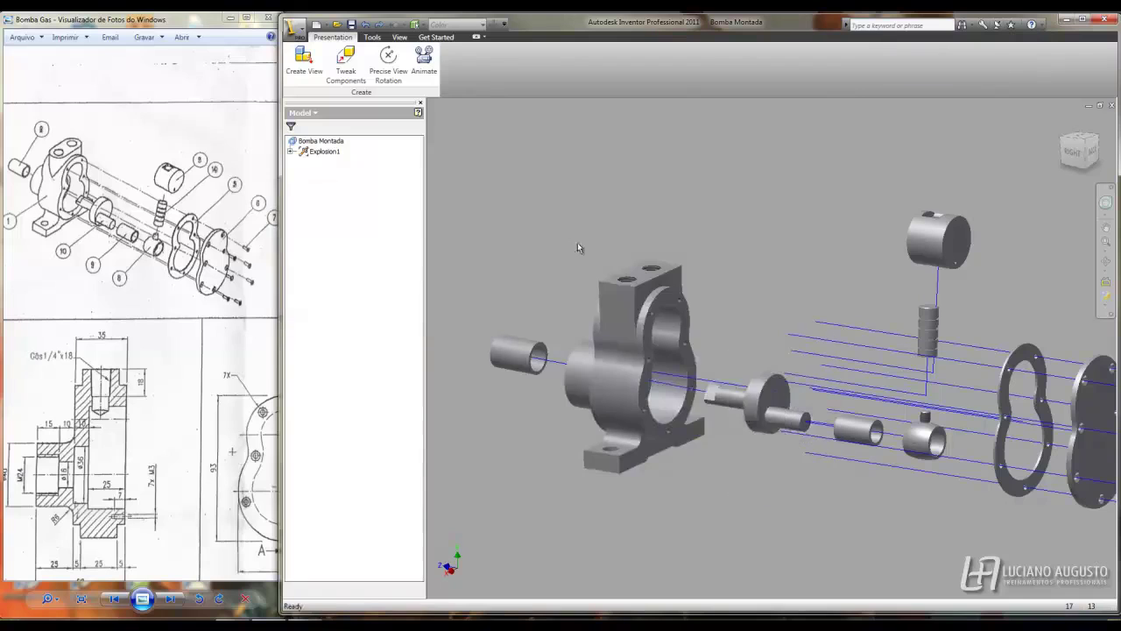
# Open the Animation settings, showing interval 25 and 1 repetition
pyautogui.click(424, 61)
pyautogui.scroll(-3, 846, 274)
pyautogui.scroll(3, 846, 273)
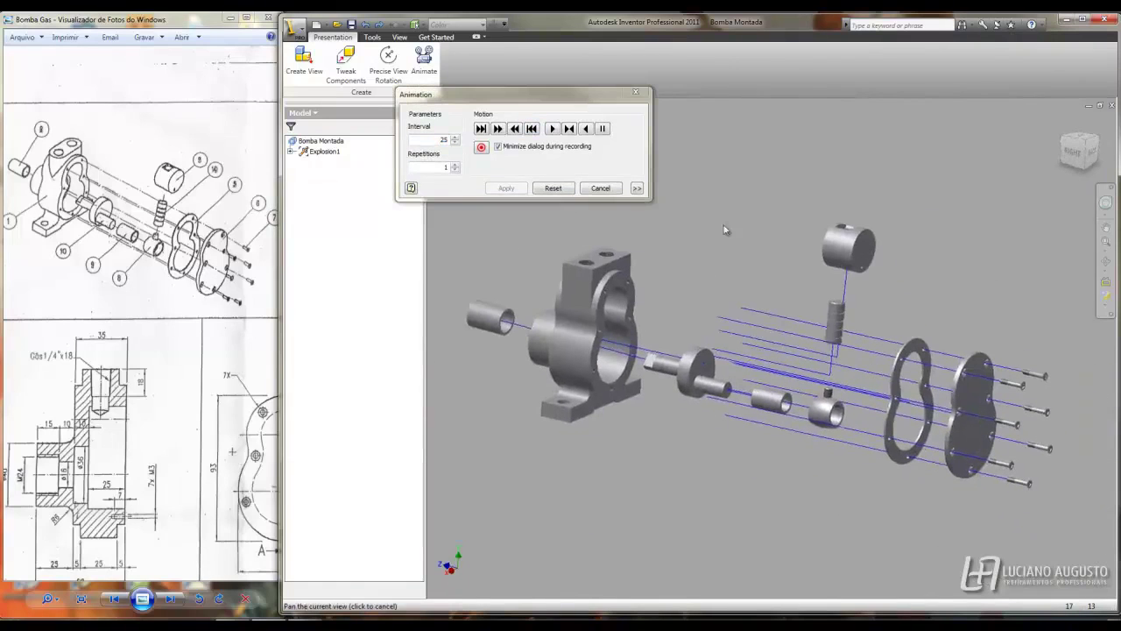
# Skip the video save, play the explosion animation twice, then close the dialog
pyautogui.click(481, 147)
pyautogui.click(907, 402)
pyautogui.click(552, 130)
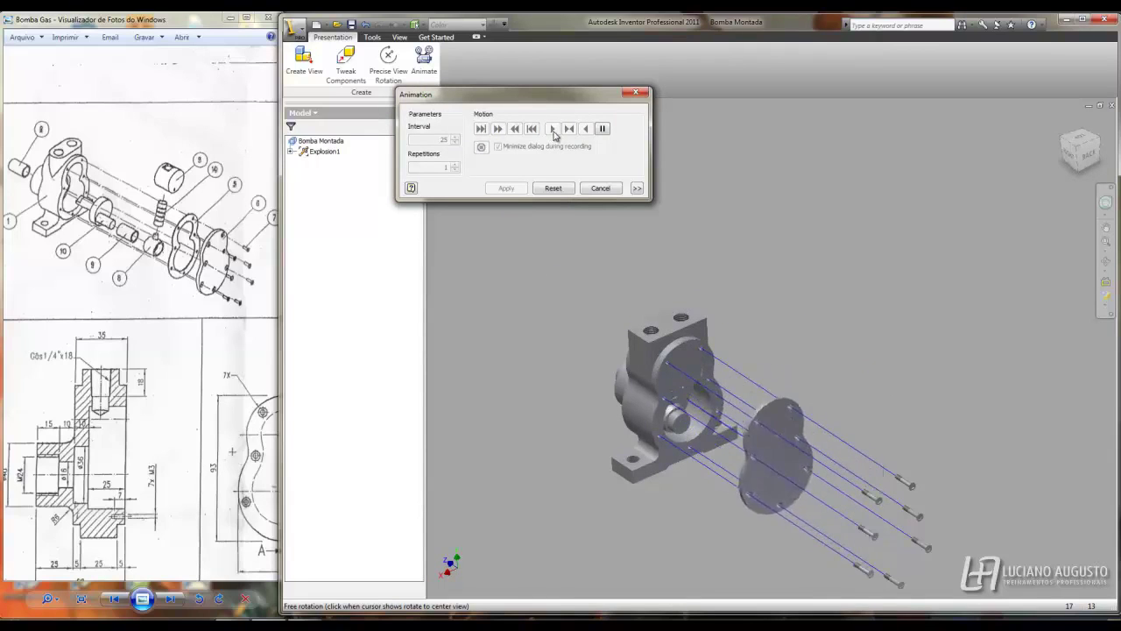
pyautogui.click(562, 130)
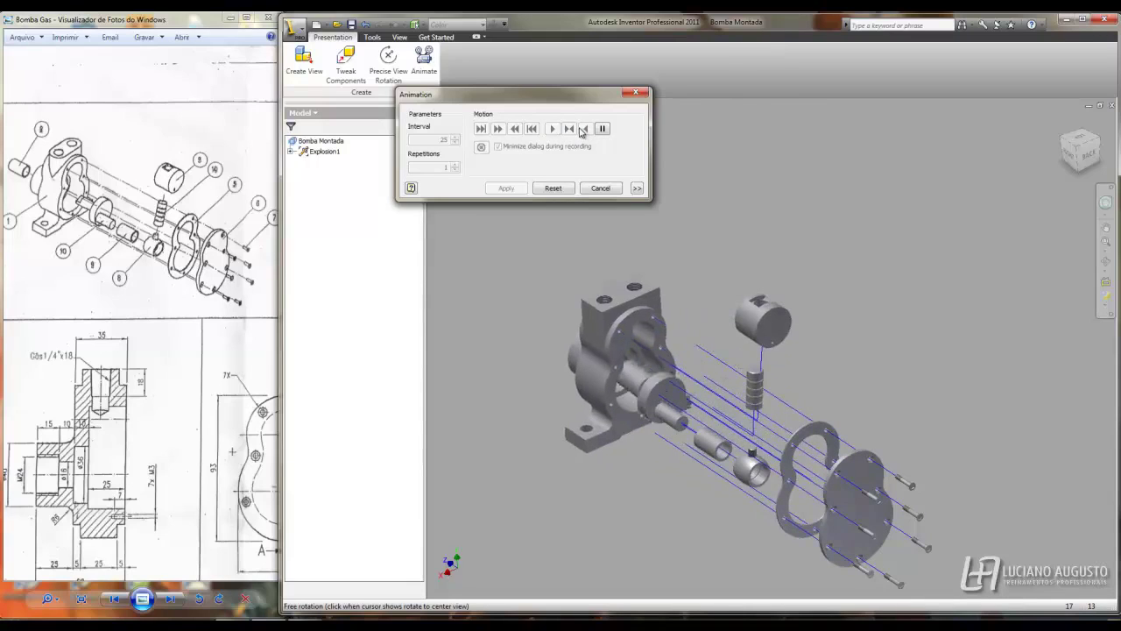
pyautogui.click(594, 191)
# Expand Explosion1 and tweak the shaft a further 100 along Z
pyautogui.click(291, 151)
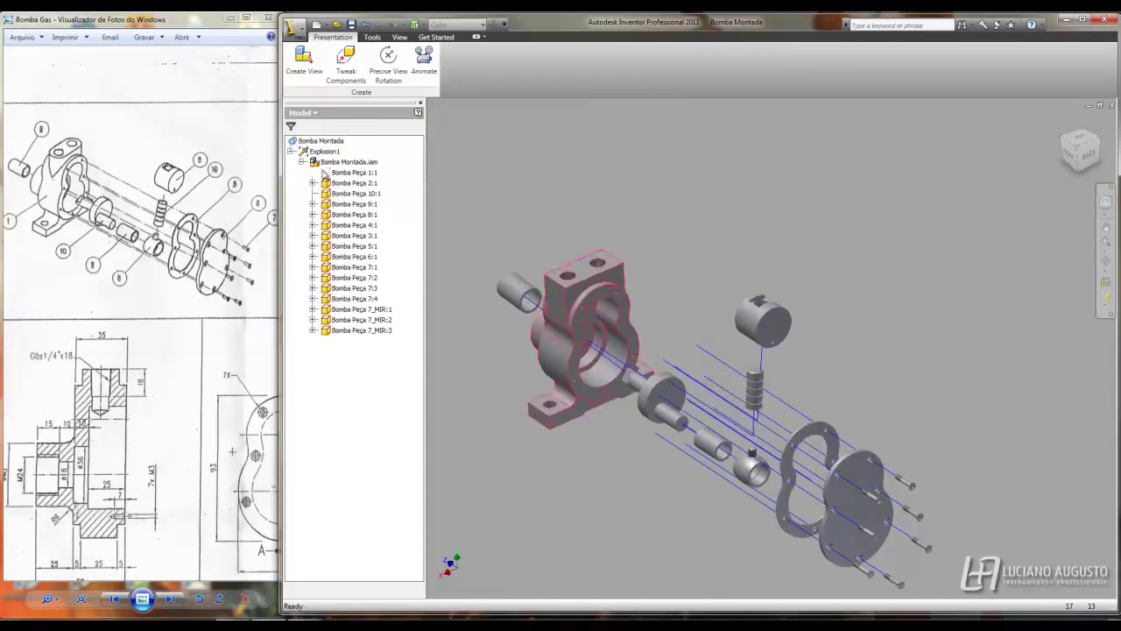
pyautogui.click(613, 359)
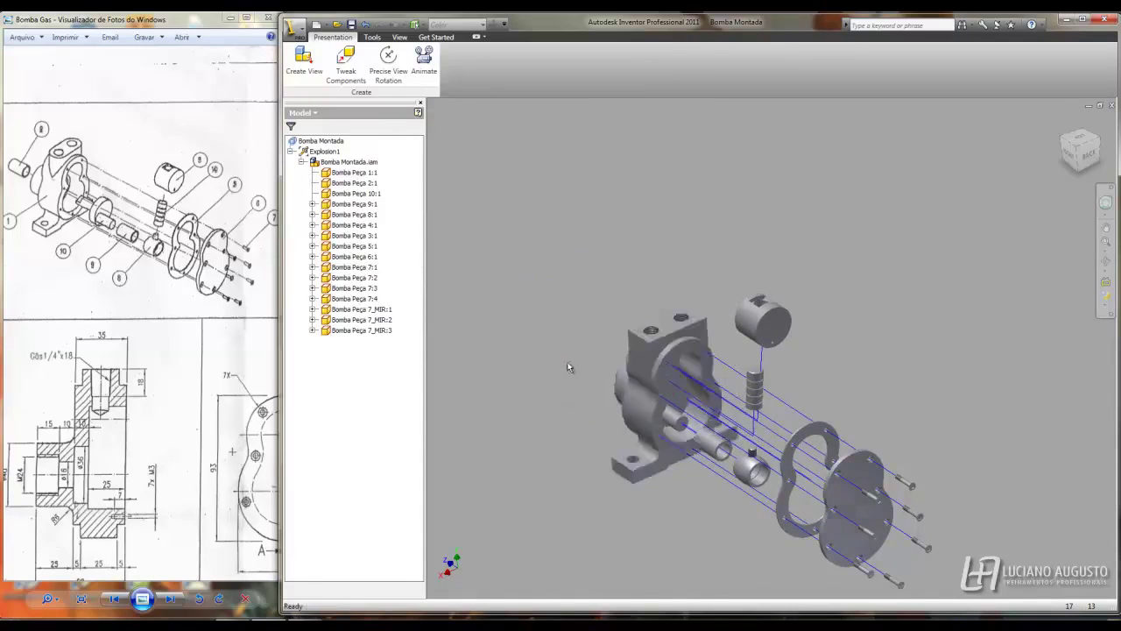
pyautogui.click(699, 391)
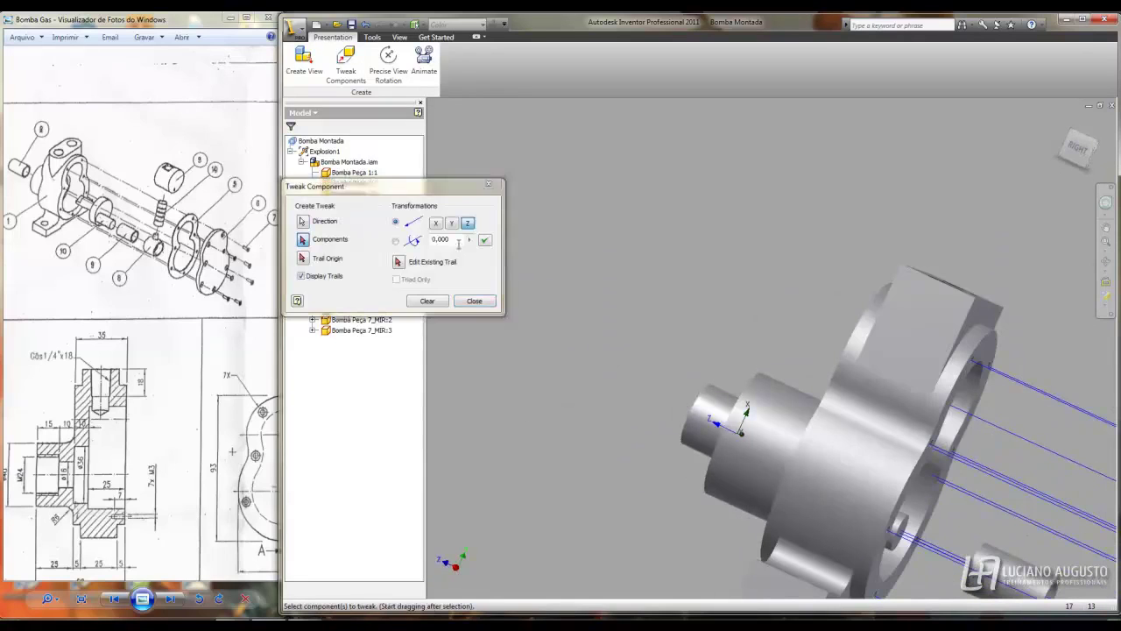
pyautogui.write('150,000')
pyautogui.click(484, 244)
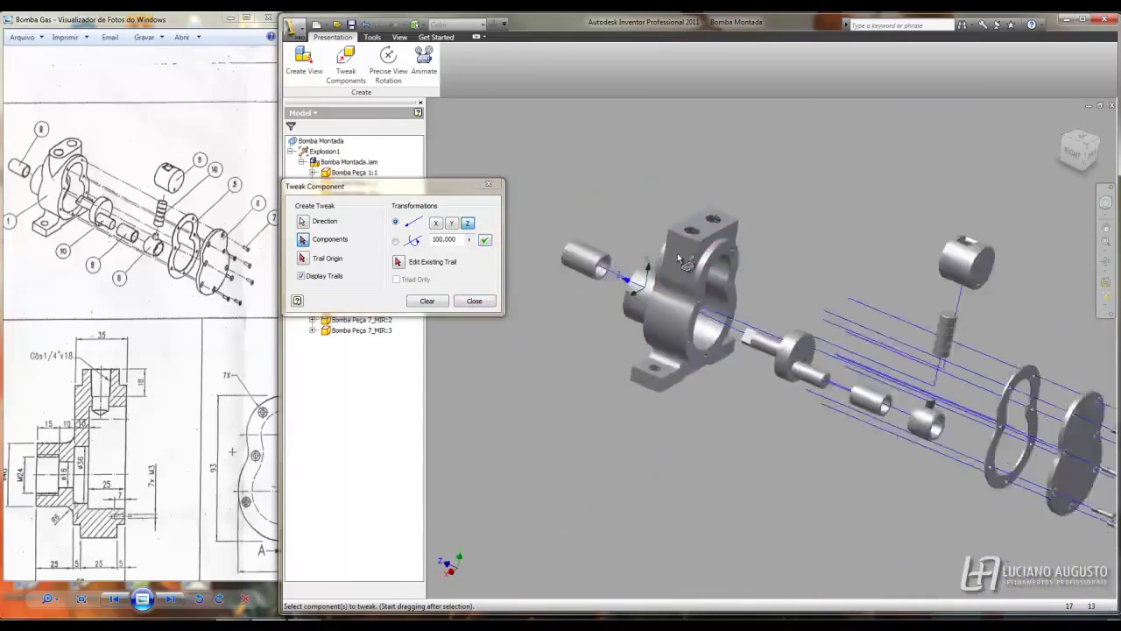
pyautogui.click(474, 300)
# Change the animation interval to 10 and play it forward and in reverse
pyautogui.click(424, 61)
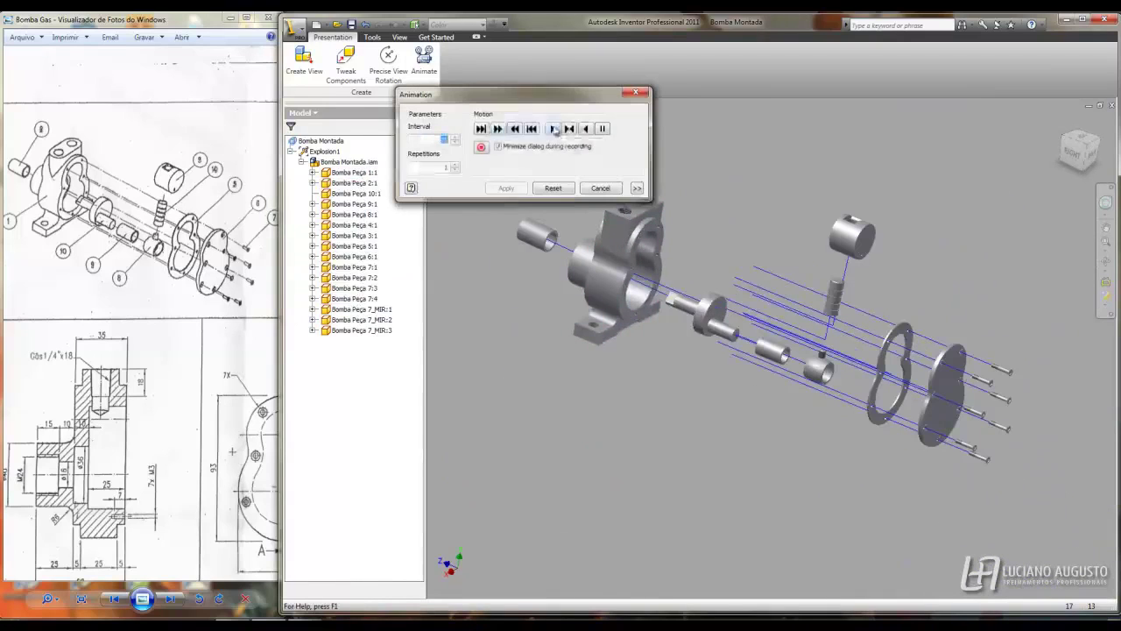
pyautogui.click(552, 129)
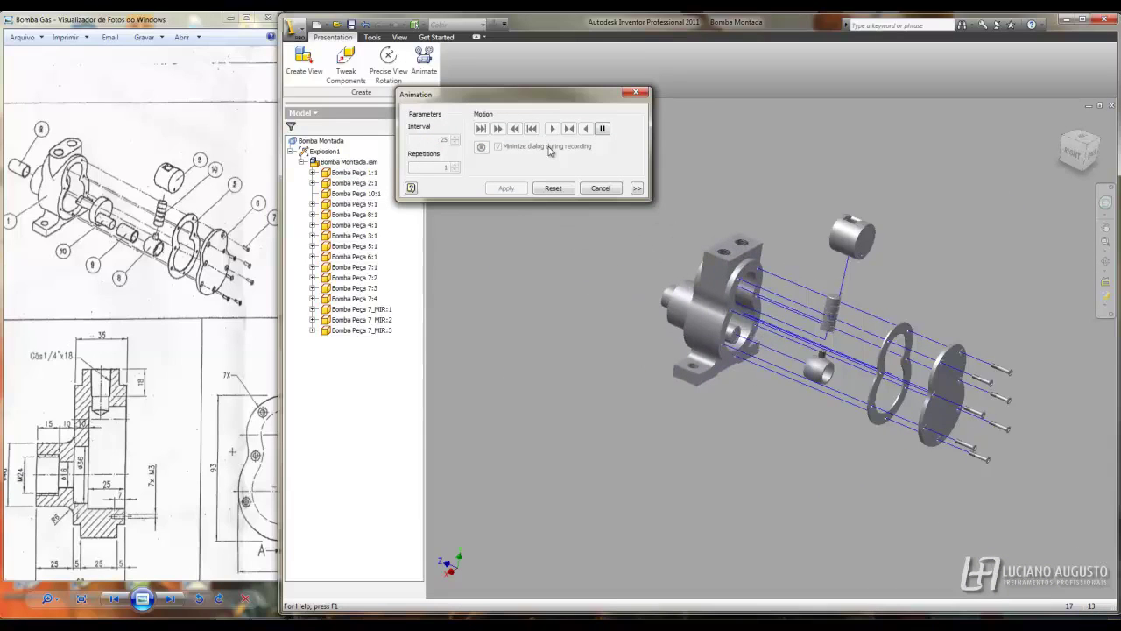
pyautogui.click(441, 140)
pyautogui.click(552, 129)
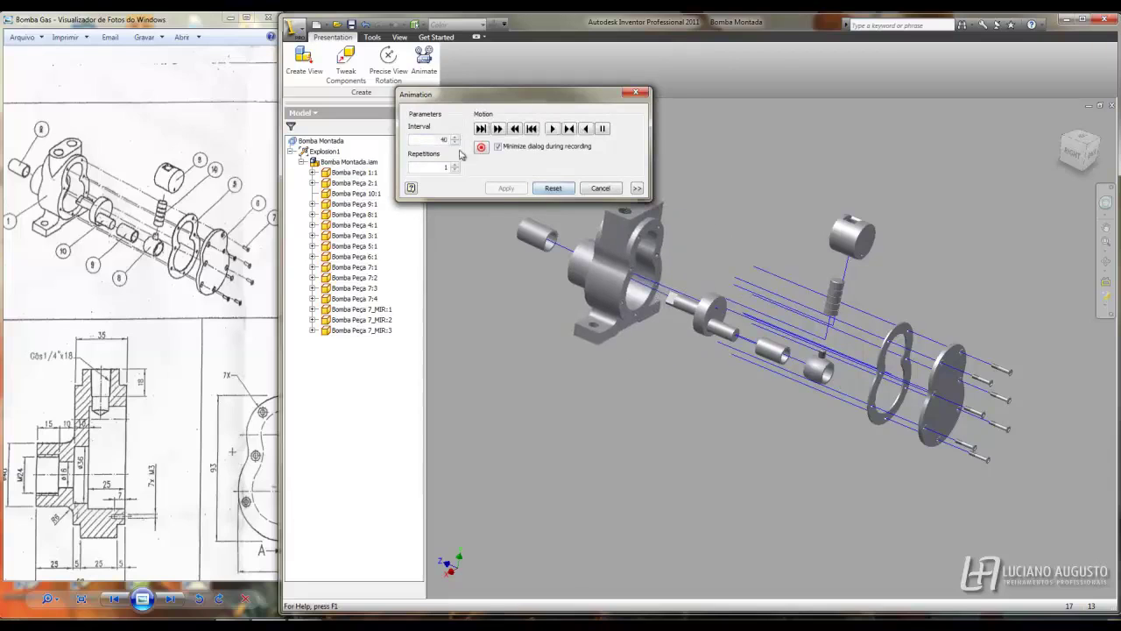
pyautogui.click(552, 129)
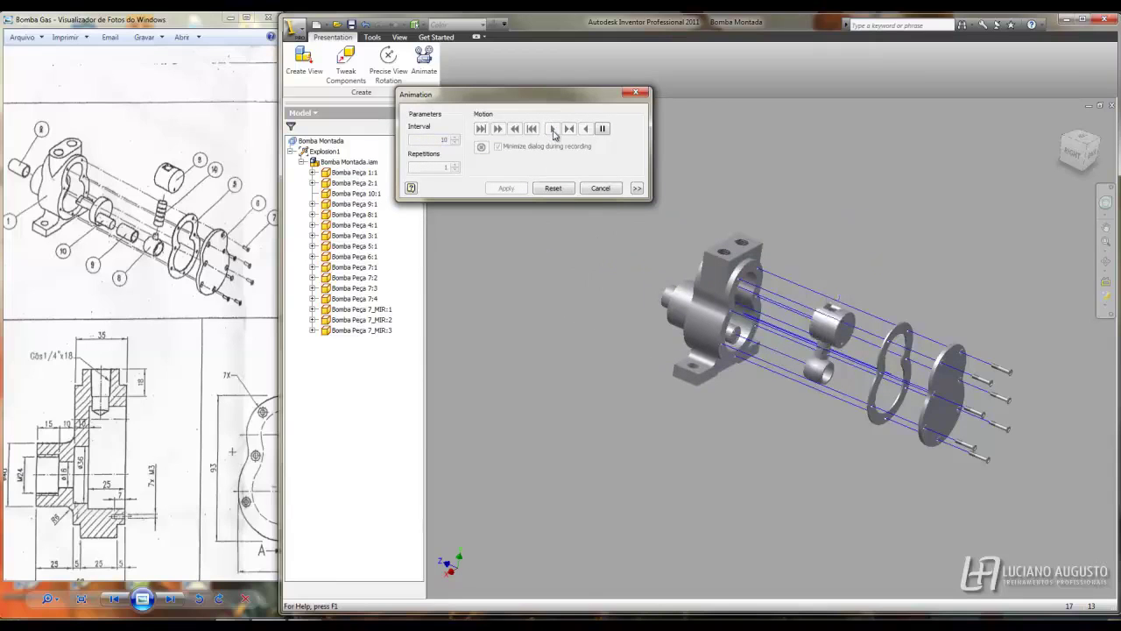
pyautogui.click(569, 129)
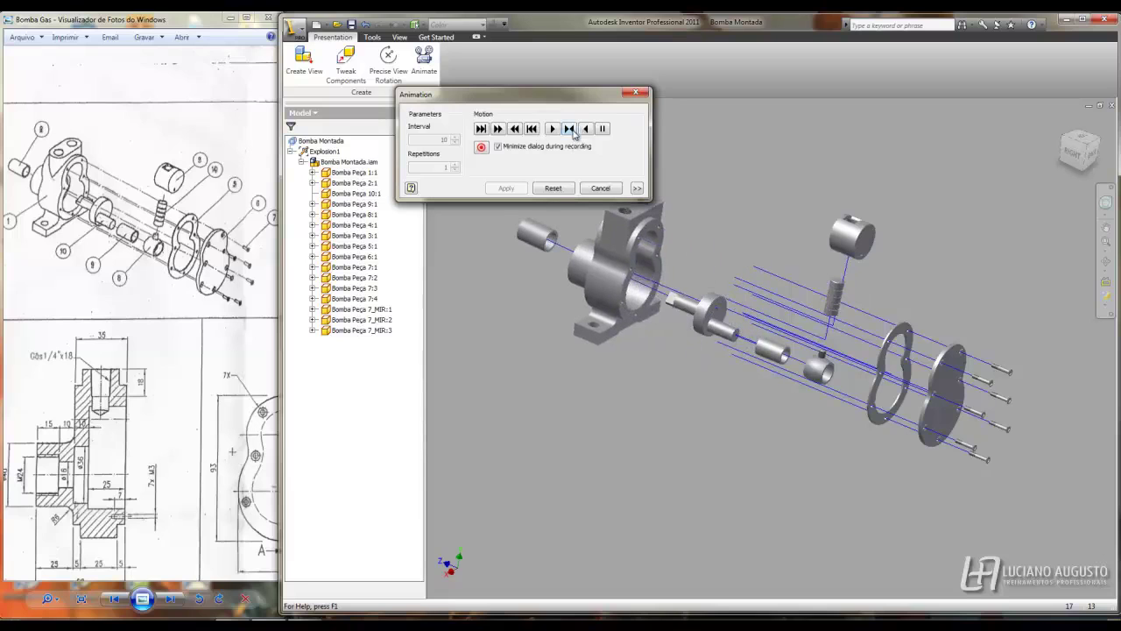
pyautogui.click(531, 129)
pyautogui.click(600, 188)
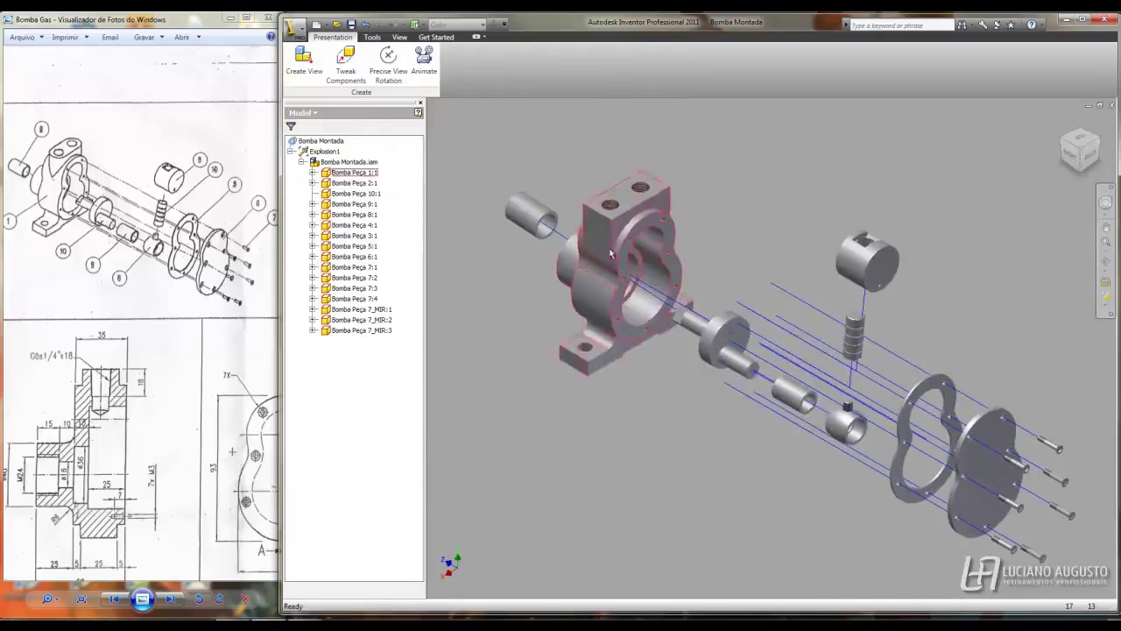
pyautogui.click(424, 62)
# Record the animation at 640 x 480 to a video in a DesignArt library subfolder
pyautogui.click(573, 75)
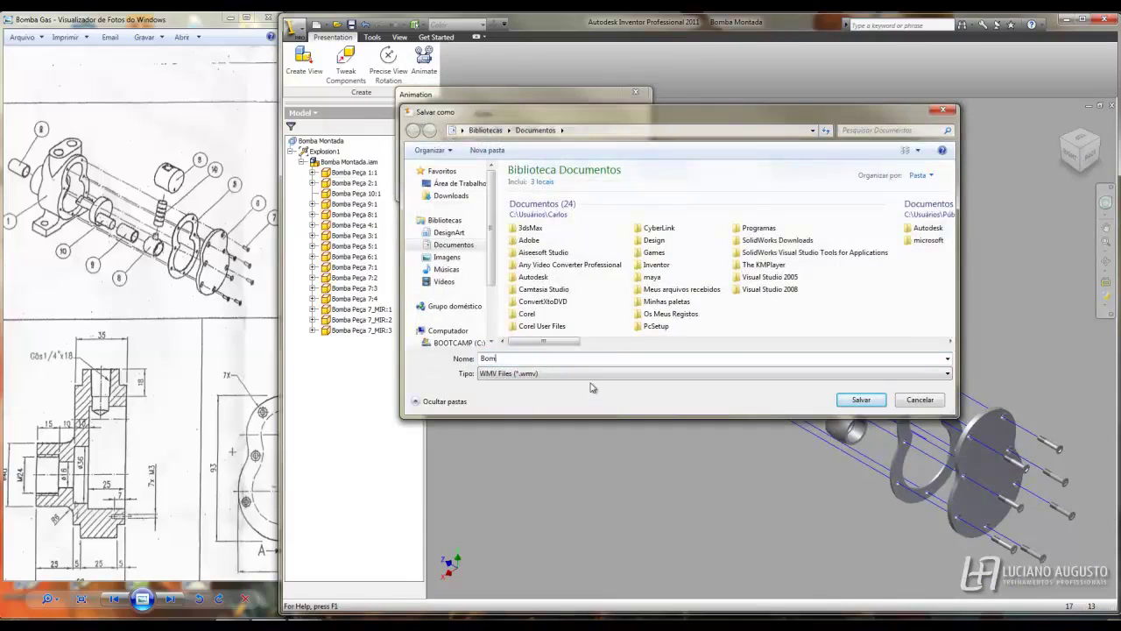
pyautogui.click(450, 232)
pyautogui.doubleClick(543, 204)
pyautogui.doubleClick(552, 203)
pyautogui.click(859, 399)
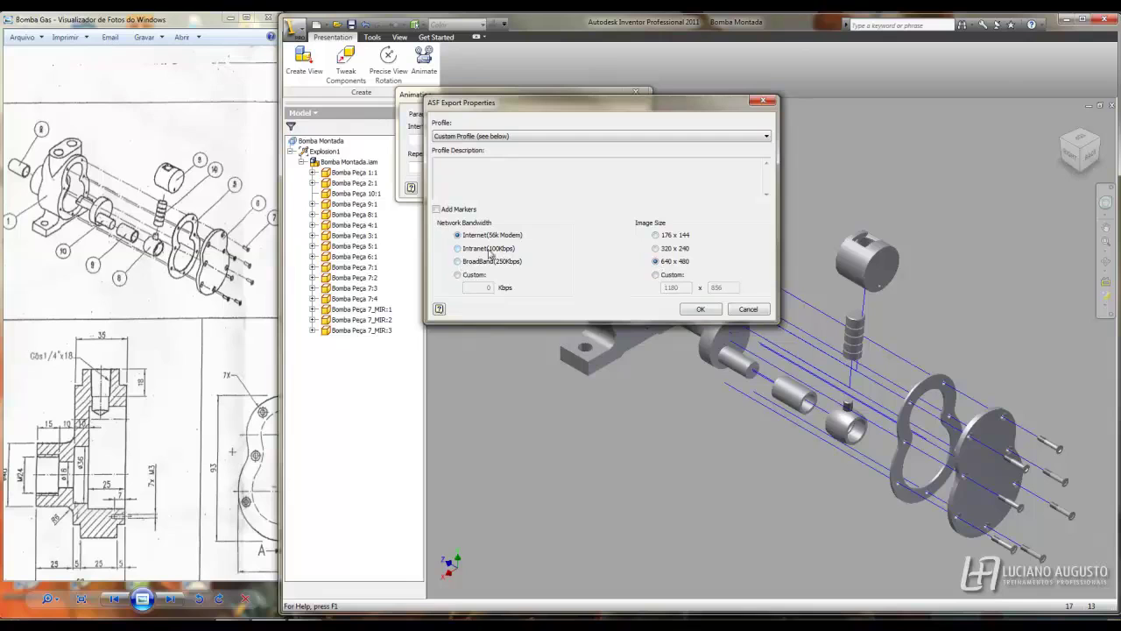
pyautogui.click(700, 308)
# Browse to Curso Inventor Total > Desenho Mecanico Referencias and play the Bomba em Explosão video
pyautogui.doubleClick(400, 192)
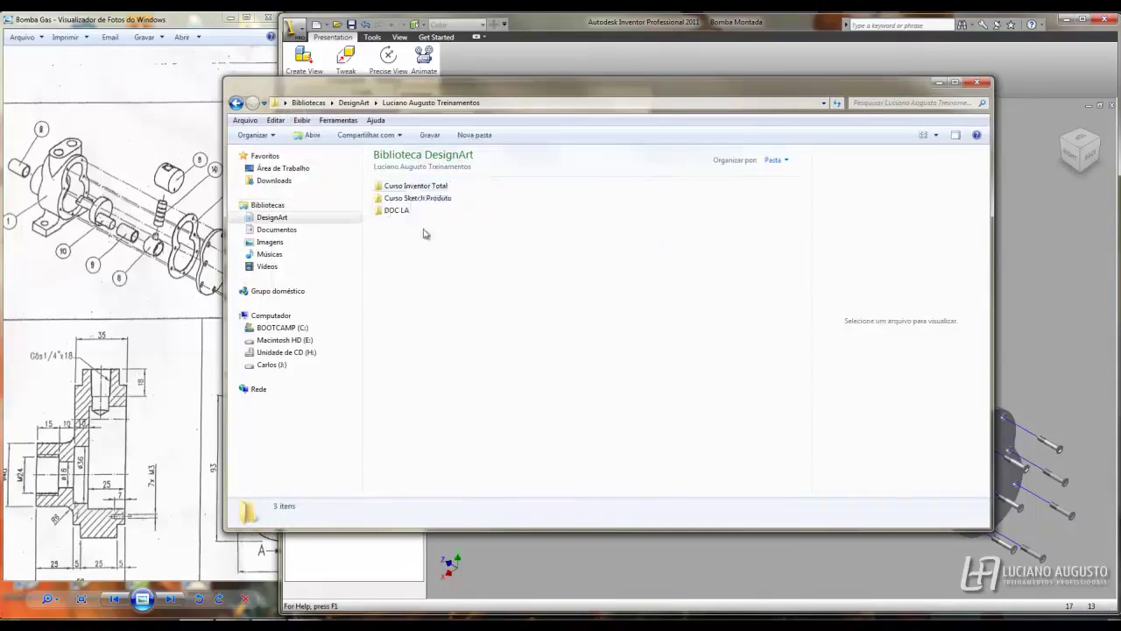
pyautogui.doubleClick(412, 213)
pyautogui.doubleClick(455, 188)
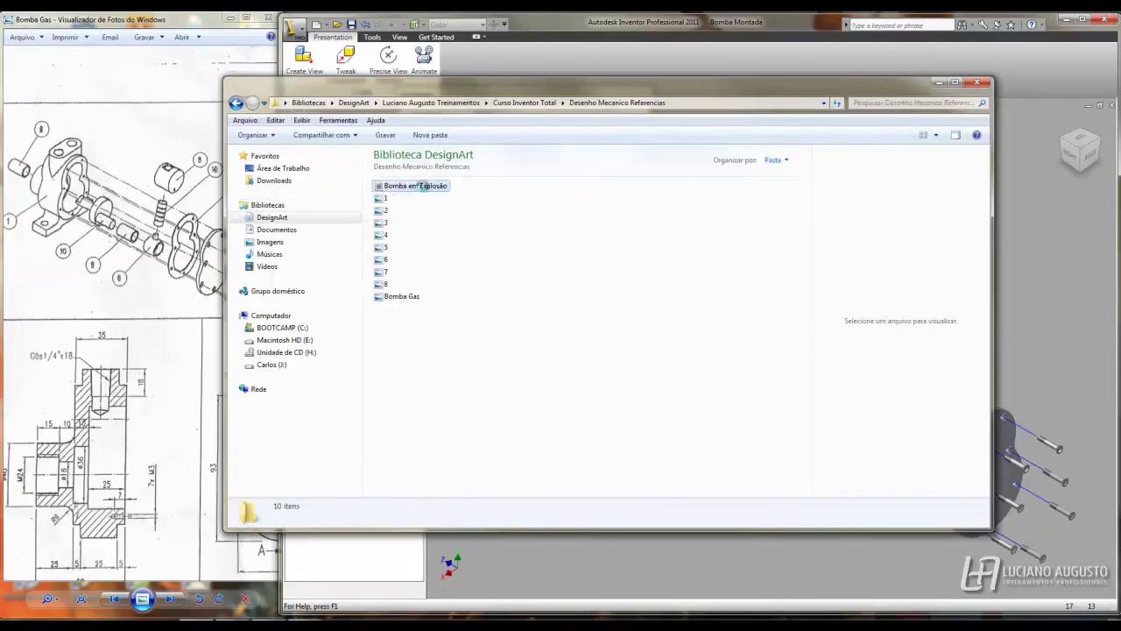
pyautogui.moveTo(423, 187); pyautogui.dragTo(534, 421)
pyautogui.click(601, 378)
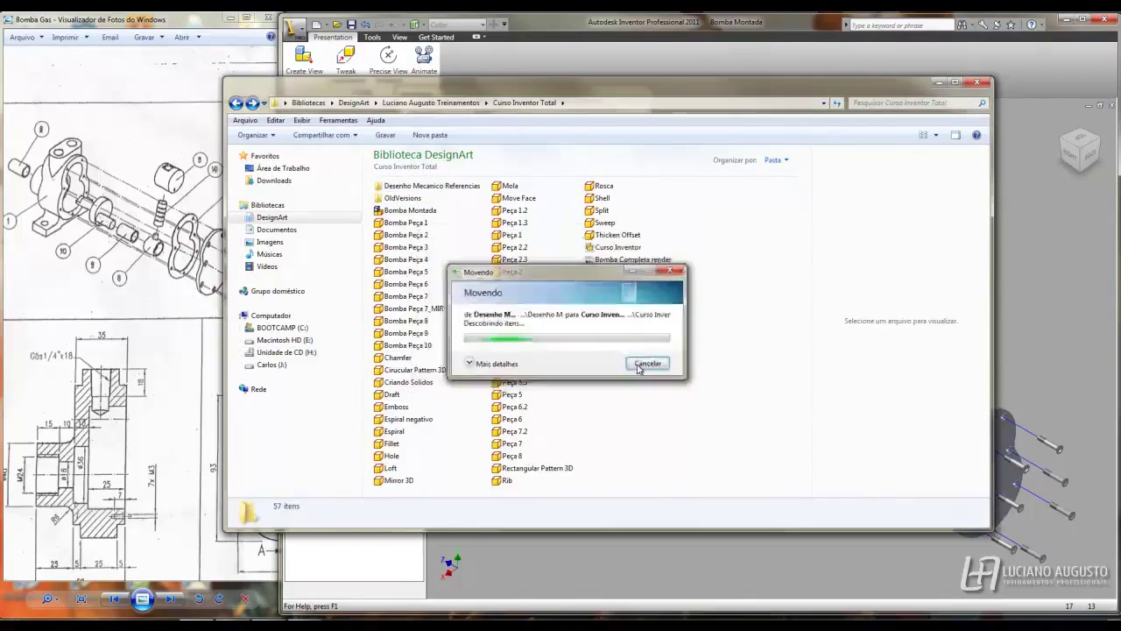
pyautogui.click(647, 364)
pyautogui.doubleClick(421, 187)
pyautogui.doubleClick(421, 188)
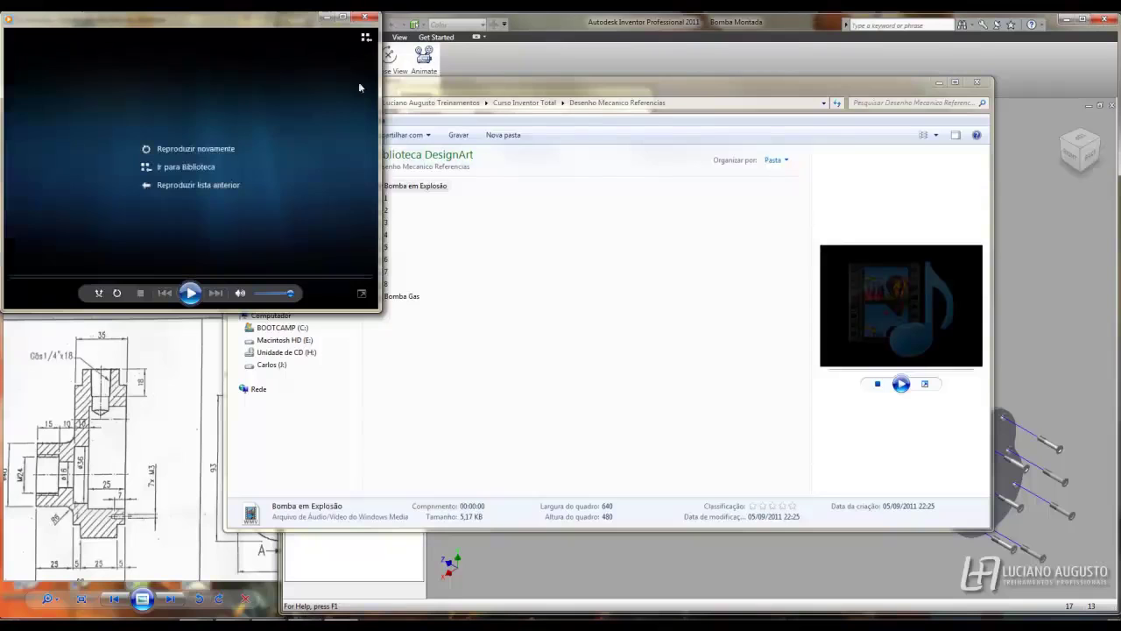
# Close the video player, give up renaming the in-use file, and return to Inventor
pyautogui.click(365, 16)
pyautogui.press('F2')
pyautogui.press('Return')
pyautogui.press('Escape')
pyautogui.hotkey('alt', 'F4')
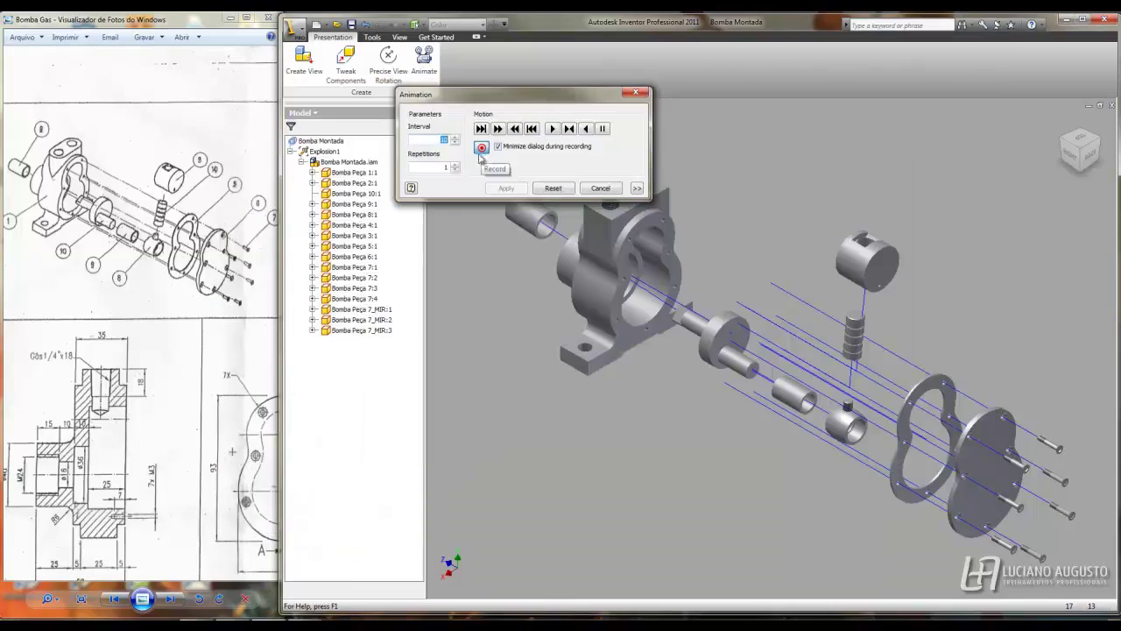
# Play the pump explosion animation, then replay it with the Animation dialog's extra options expanded
pyautogui.moveTo(509, 99); pyautogui.dragTo(436, 74)
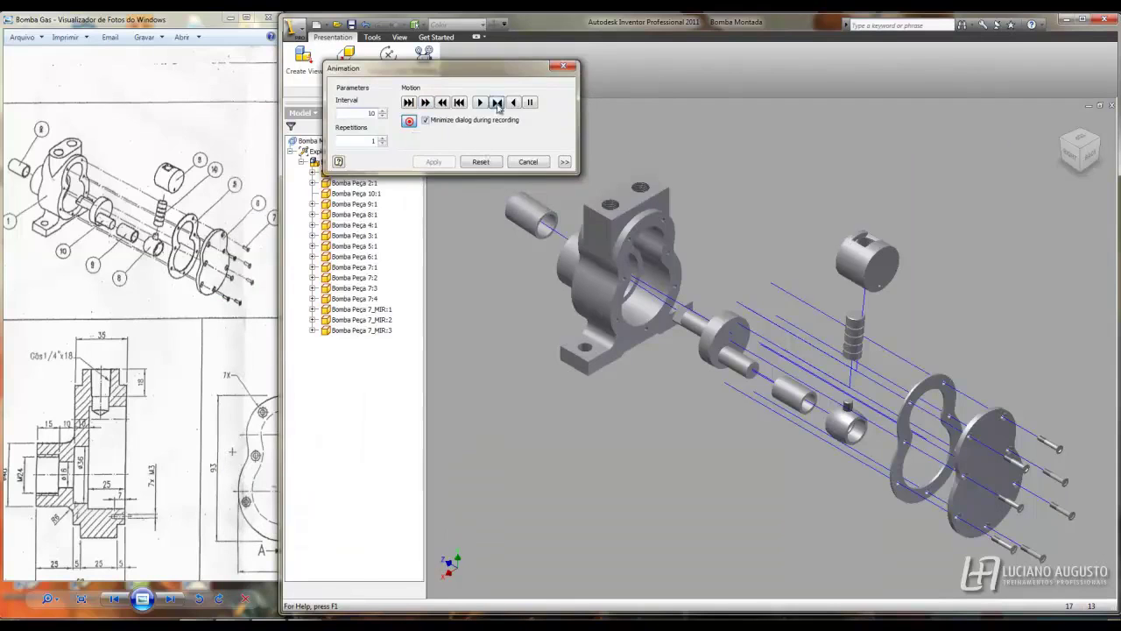
pyautogui.click(497, 103)
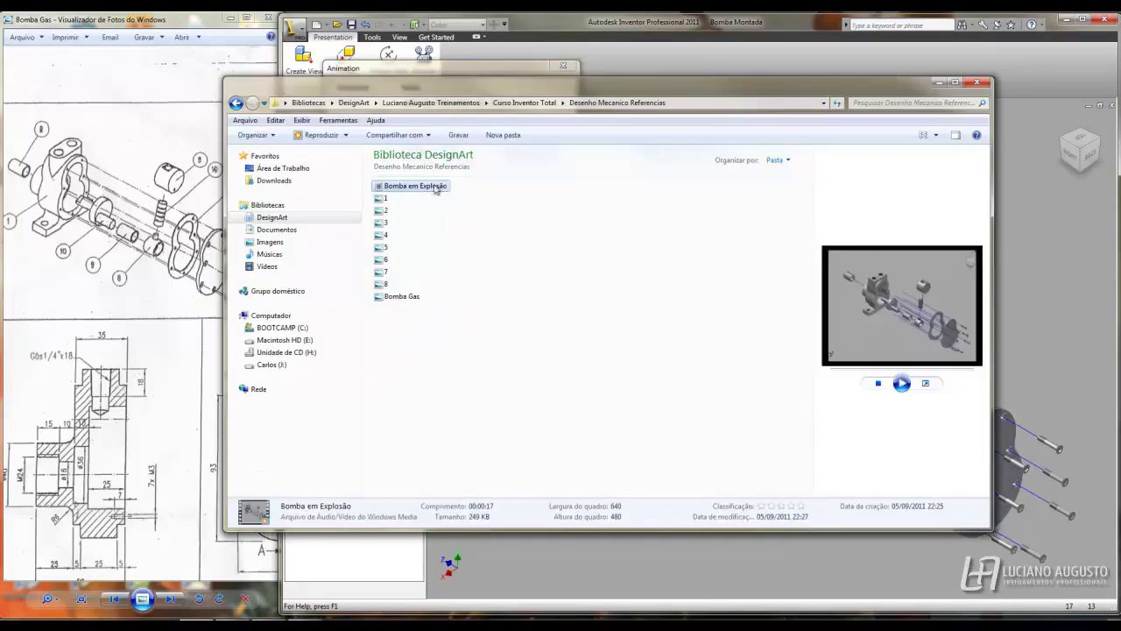
pyautogui.doubleClick(442, 191)
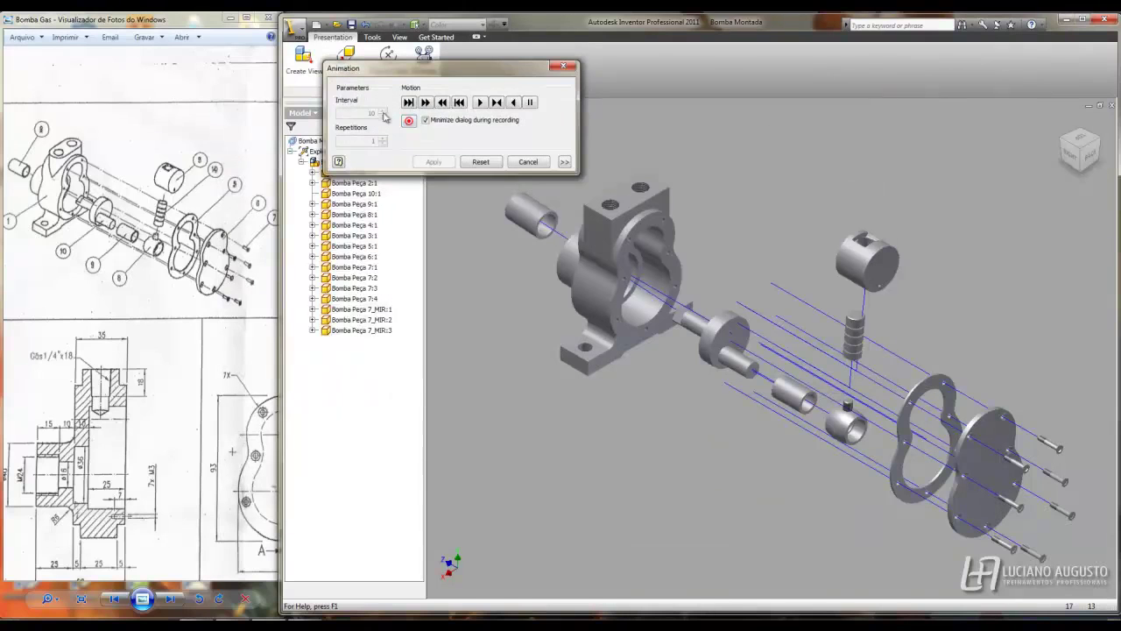
pyautogui.click(563, 163)
pyautogui.click(408, 102)
# Maximize the Inventor window to fill the screen
pyautogui.scroll(-1, 351, 37)
pyautogui.scroll(1, 375, 36)
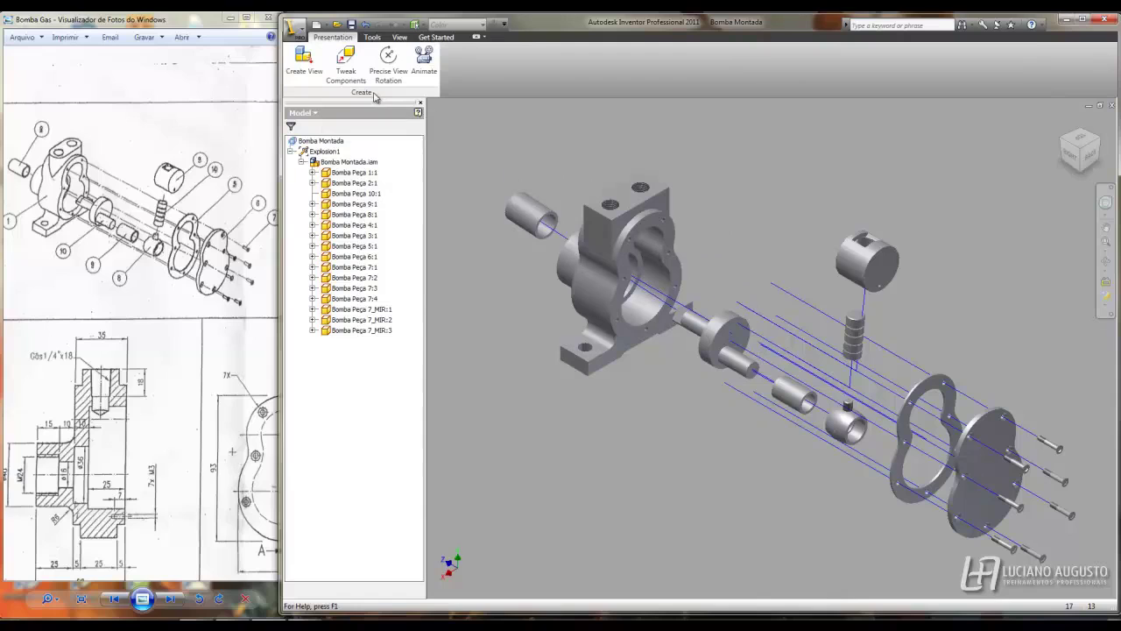
pyautogui.click(1083, 19)
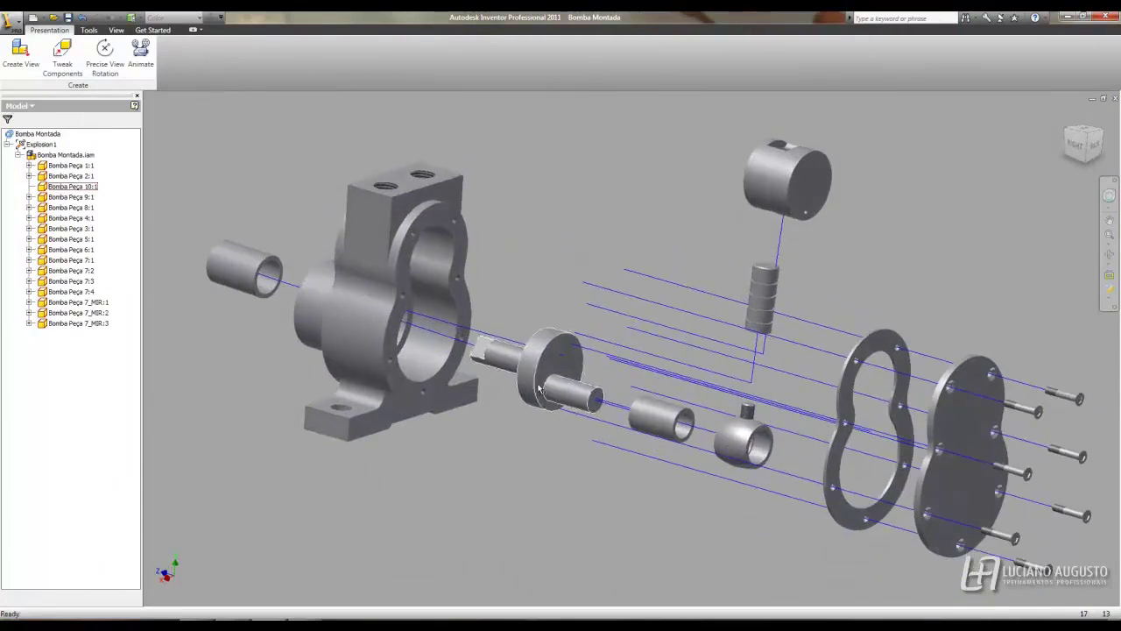
# Record the animation at interval 15 to the Bomba em Explosão video at 640 × 480
pyautogui.click(141, 55)
pyautogui.click(409, 123)
pyautogui.press('Return')
pyautogui.click(656, 262)
pyautogui.click(701, 309)
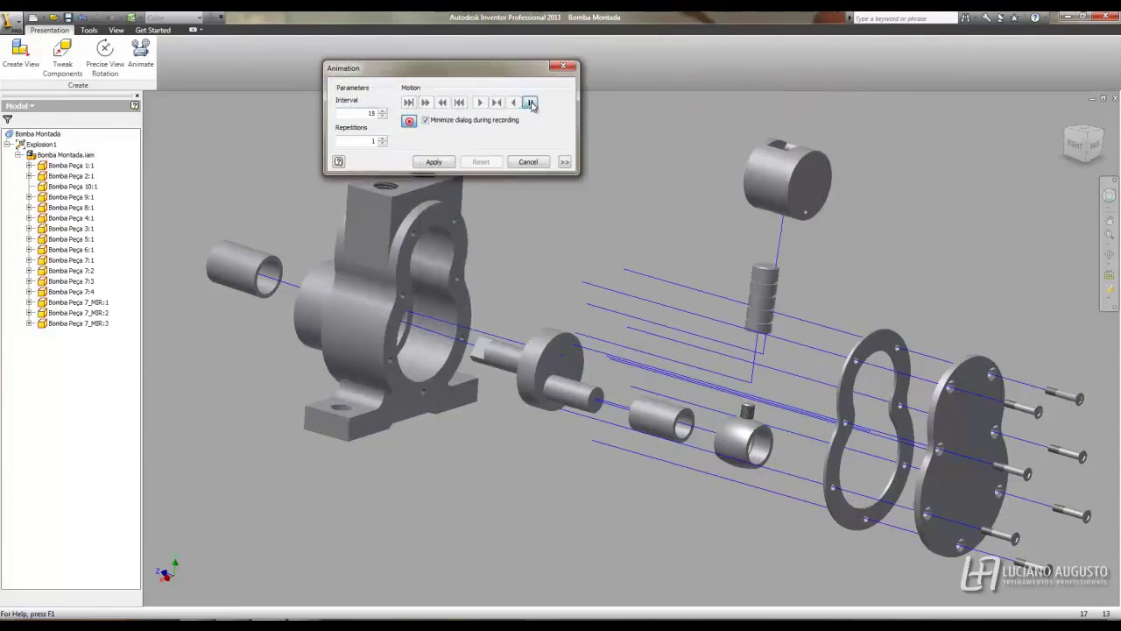
pyautogui.click(497, 103)
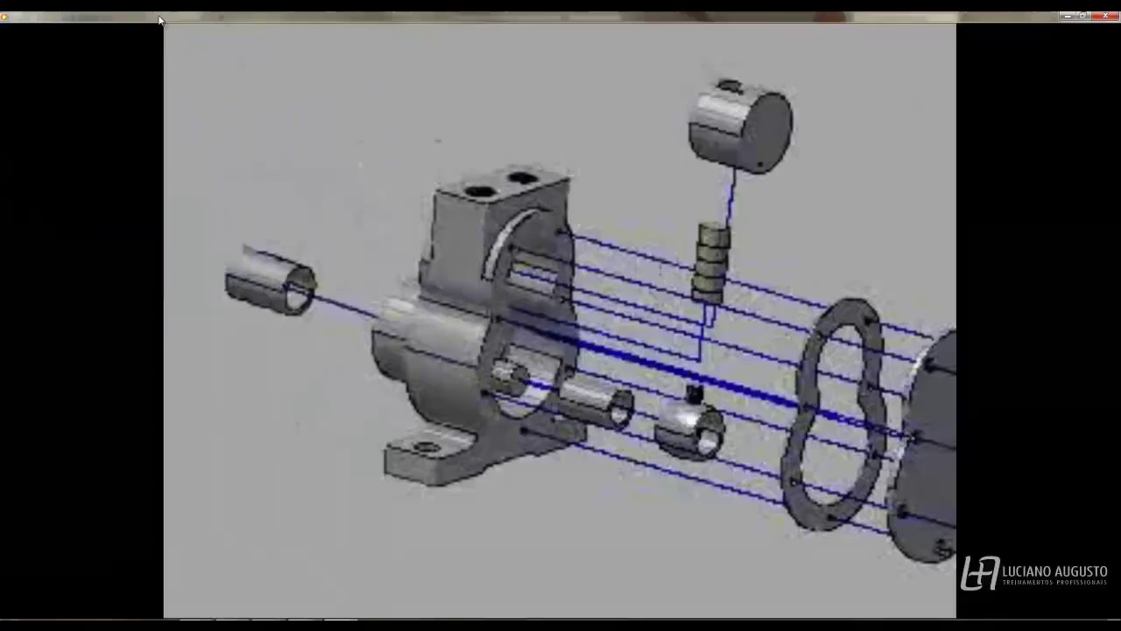
# Review the recorded video, then start a new recording overwriting the existing Bomba em Explosão file
pyautogui.doubleClick(160, 18)
pyautogui.moveTo(88, 37); pyautogui.dragTo(249, 88)
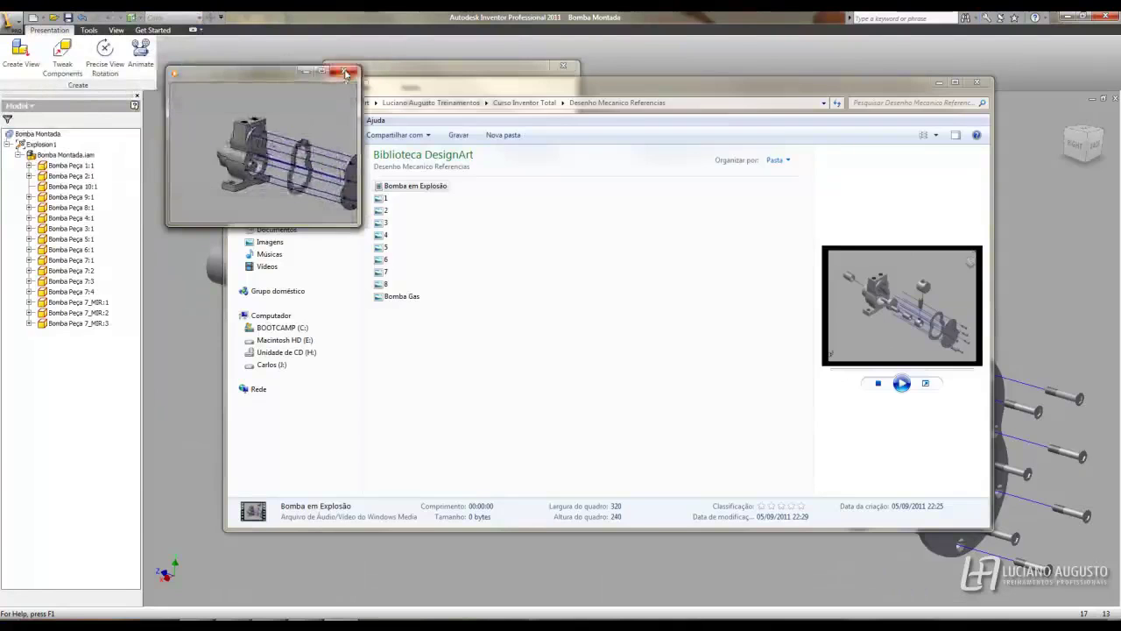
pyautogui.click(353, 68)
pyautogui.click(984, 85)
pyautogui.click(410, 123)
pyautogui.click(786, 371)
pyautogui.click(583, 325)
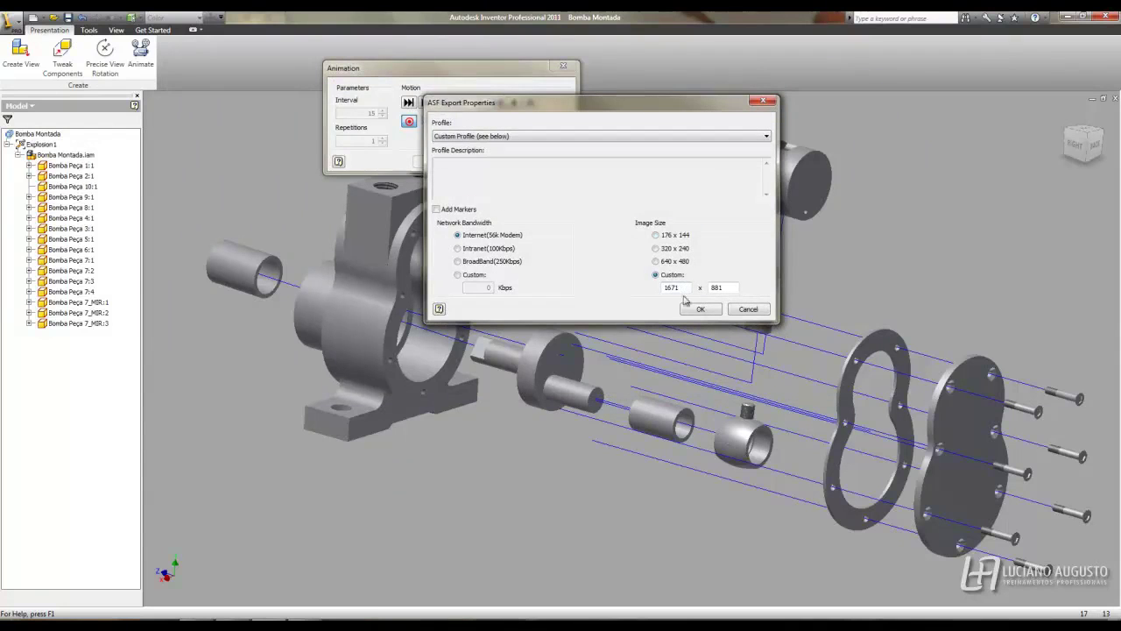
# Try a custom 1671 width, accept the 176–1200 limit warning, and record at 1200 × 960
pyautogui.doubleClick(671, 287)
pyautogui.click(660, 278)
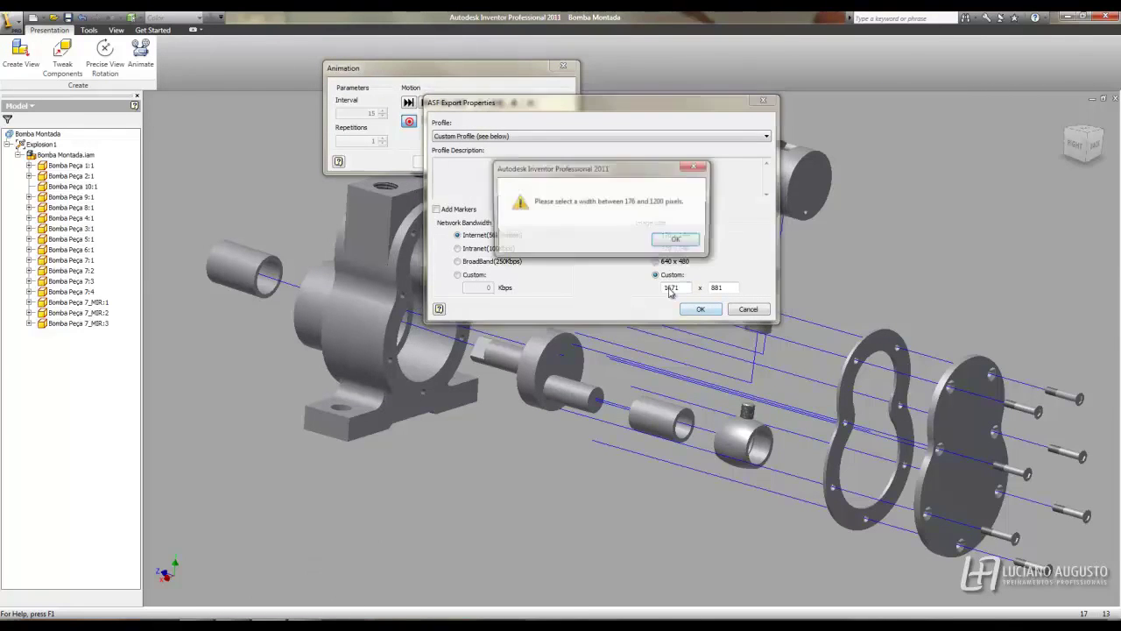
pyautogui.click(671, 243)
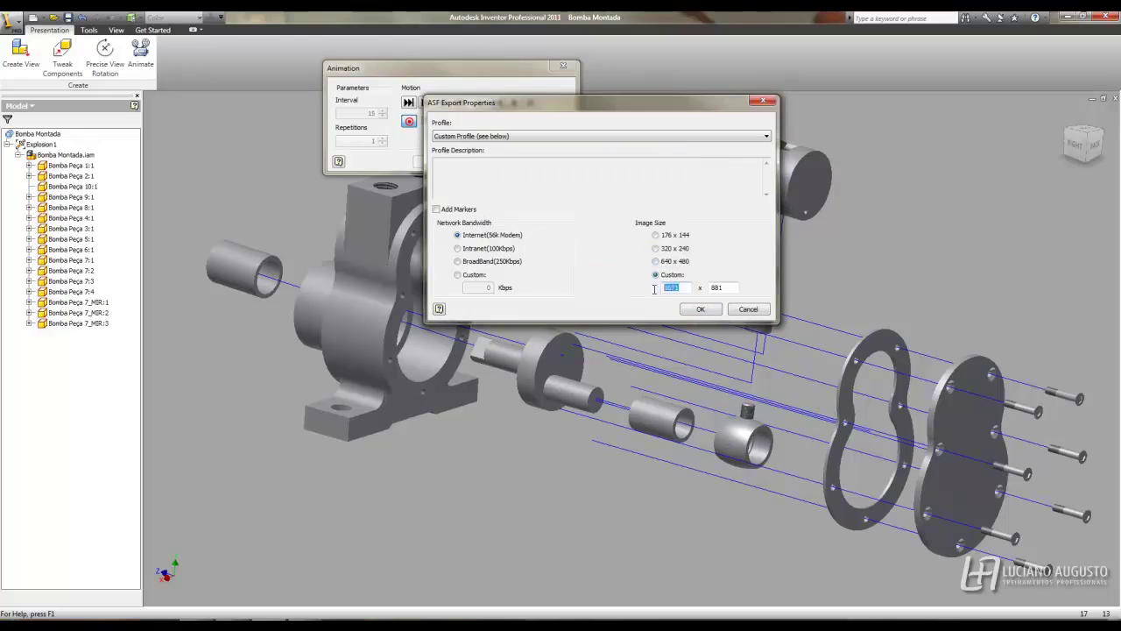
pyautogui.click(676, 288)
pyautogui.write('1200')
pyautogui.click(701, 308)
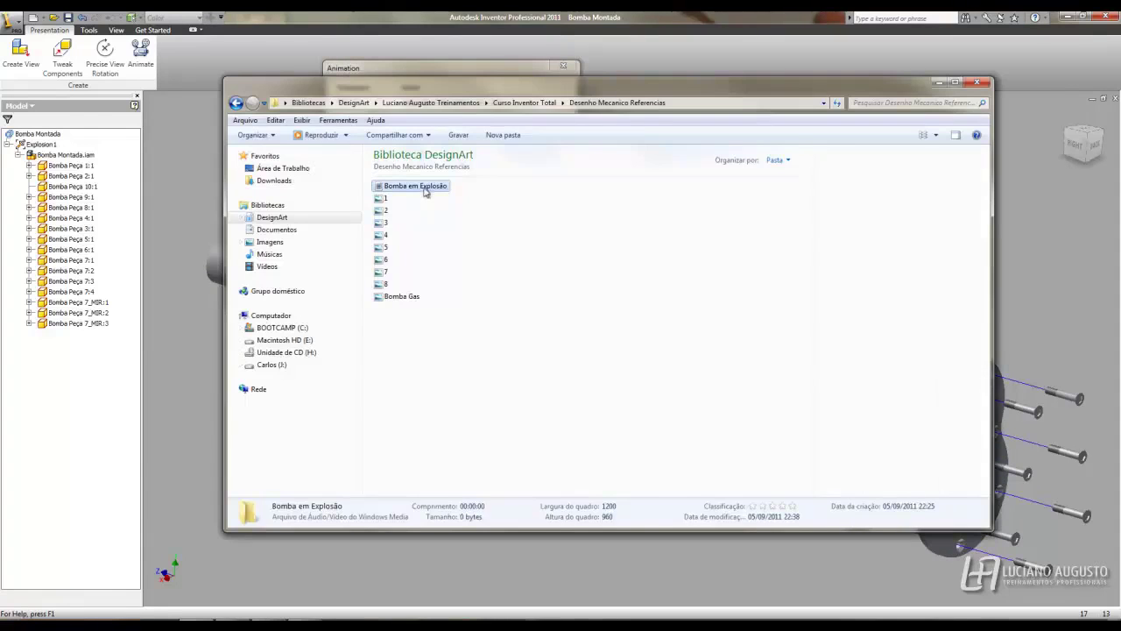
# Watch the recorded Bomba em Explosão video, then turn the Inventor model to the Right view
pyautogui.doubleClick(414, 187)
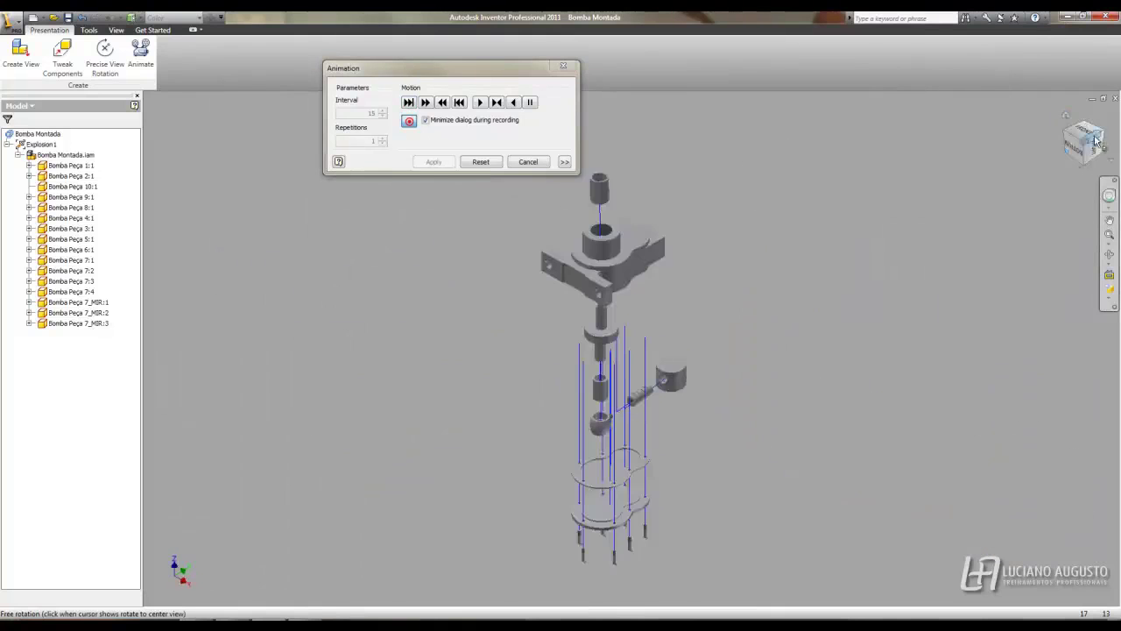
pyautogui.click(1095, 141)
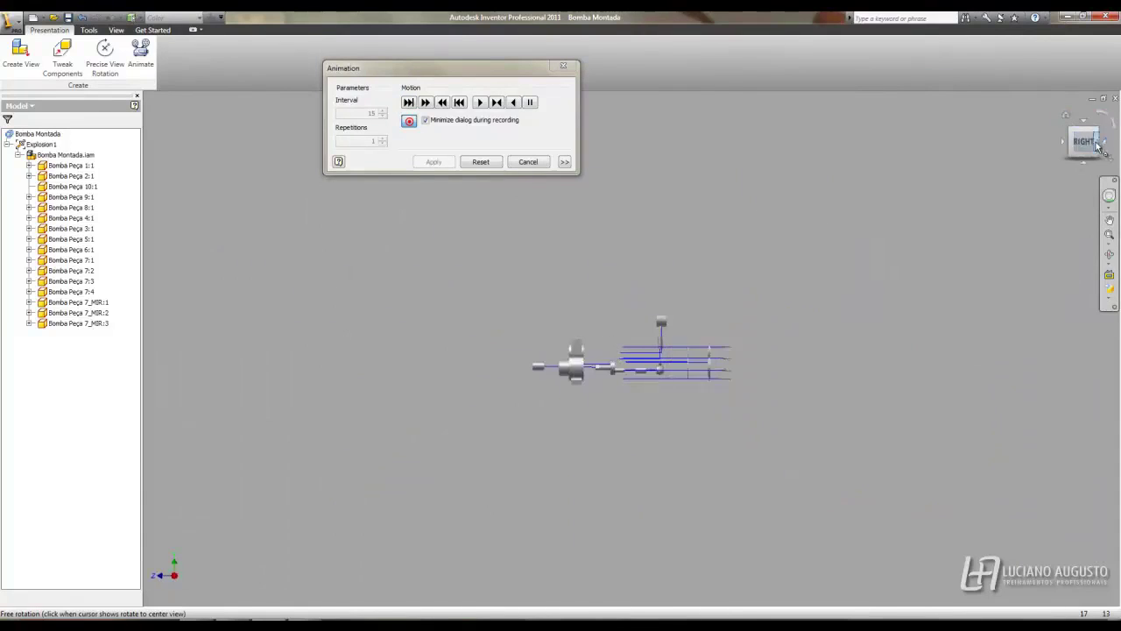
# From the home view, start recording over the existing Bomba em Explosão video file
pyautogui.click(1085, 131)
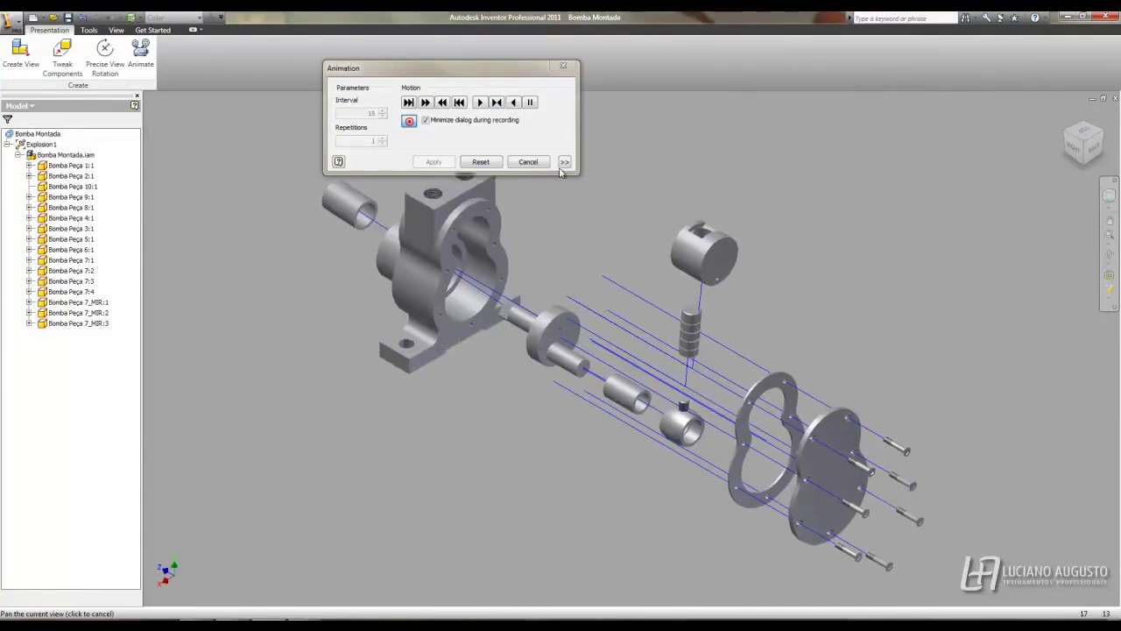
pyautogui.click(409, 122)
pyautogui.click(613, 347)
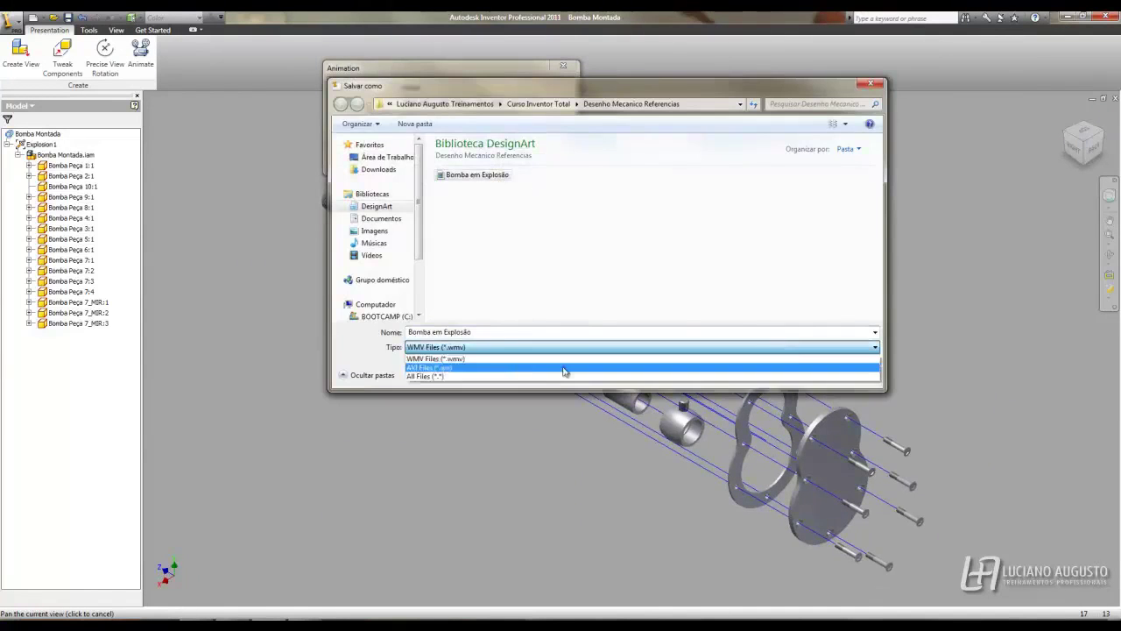
pyautogui.click(570, 371)
pyautogui.press('Return')
pyautogui.click(580, 321)
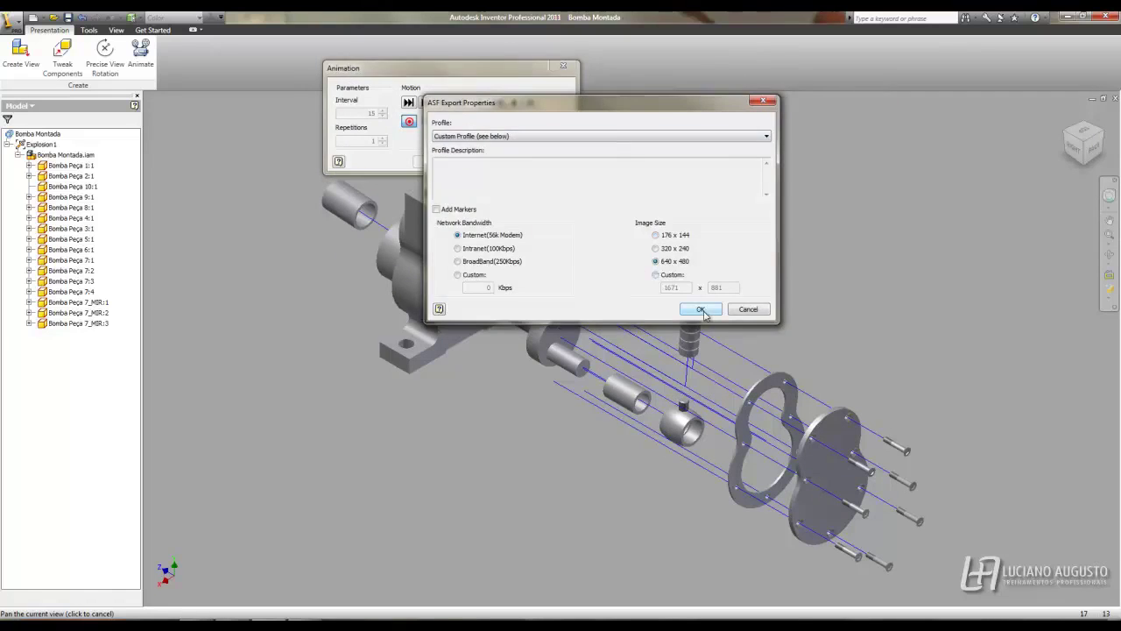
# Record the animation at 640 × 480 and save the presentation as Bomba em Explosão.ipn
pyautogui.click(701, 309)
pyautogui.click(491, 101)
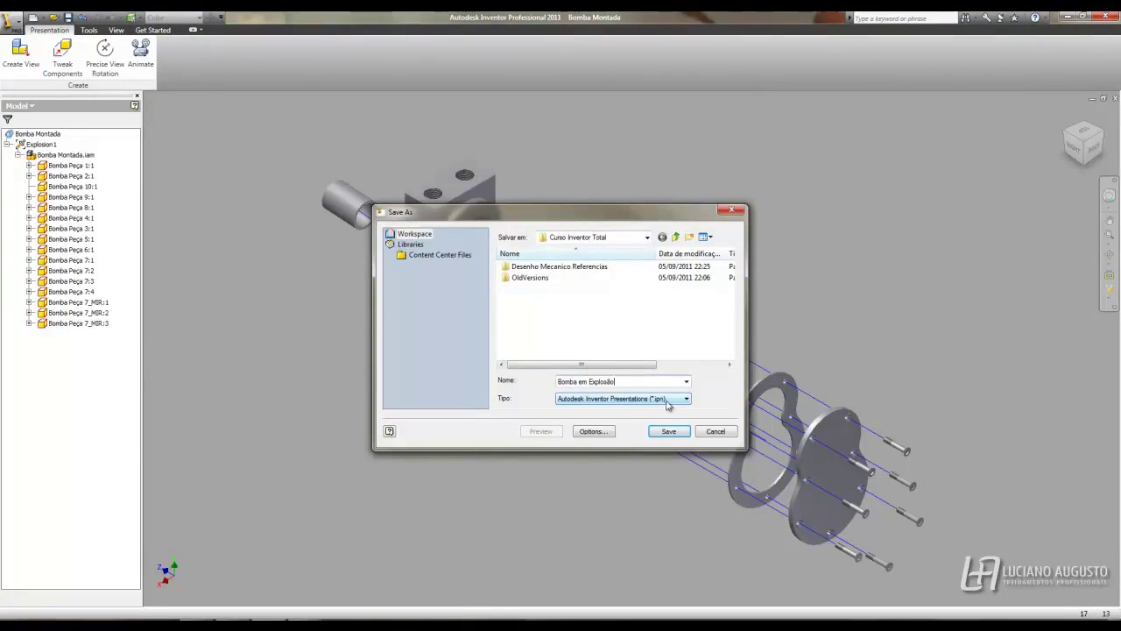
pyautogui.click(669, 431)
pyautogui.click(676, 278)
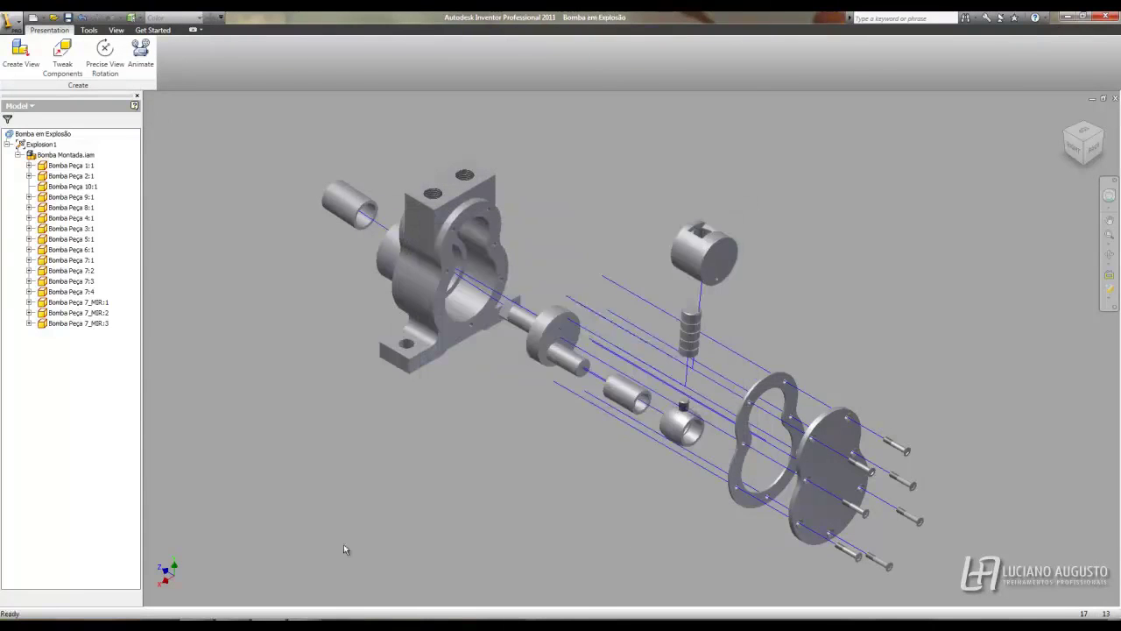